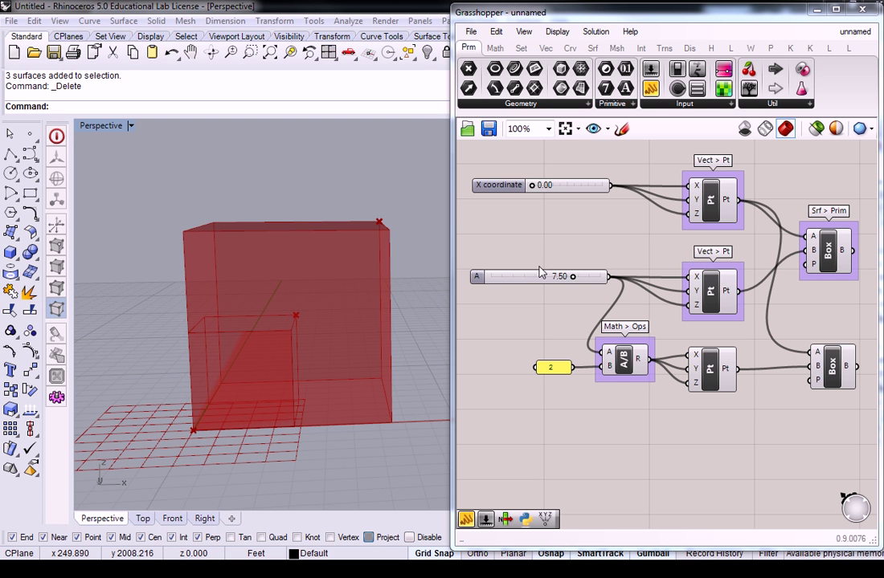
# Step: Add an integer number slider ranging from 0 to 10 below the division component and set it to 7
pyautogui.doubleClick(572, 461)
pyautogui.write('0<')
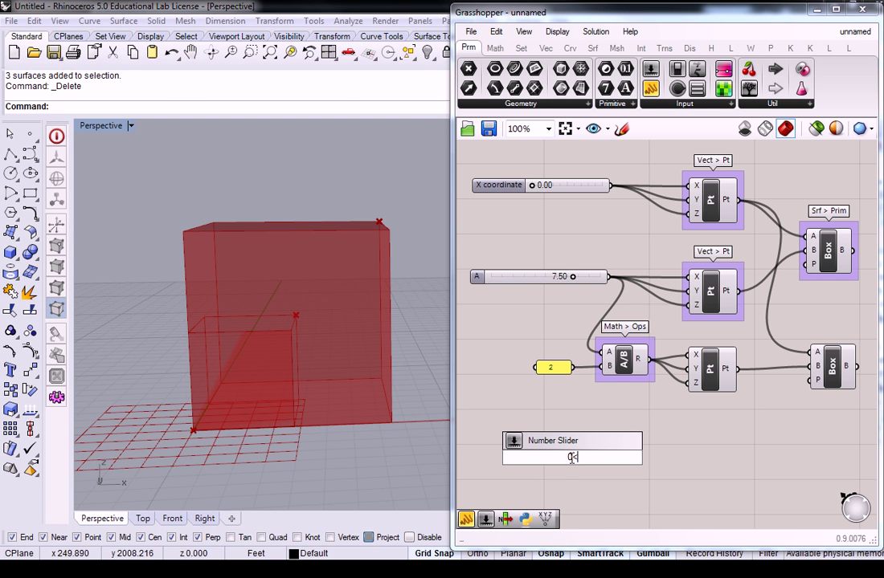
pyautogui.press('Return')
pyautogui.moveTo(563, 462); pyautogui.dragTo(540, 416)
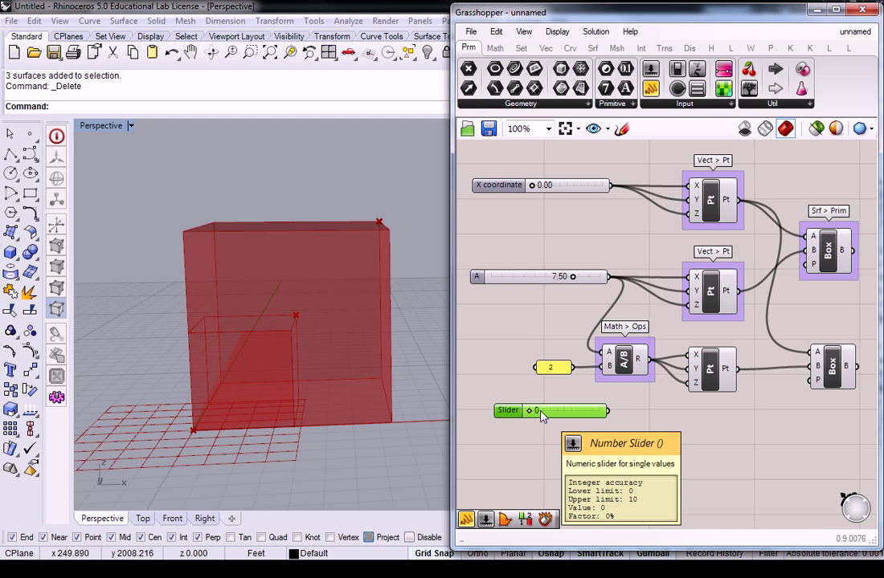
pyautogui.moveTo(553, 419); pyautogui.dragTo(582, 424)
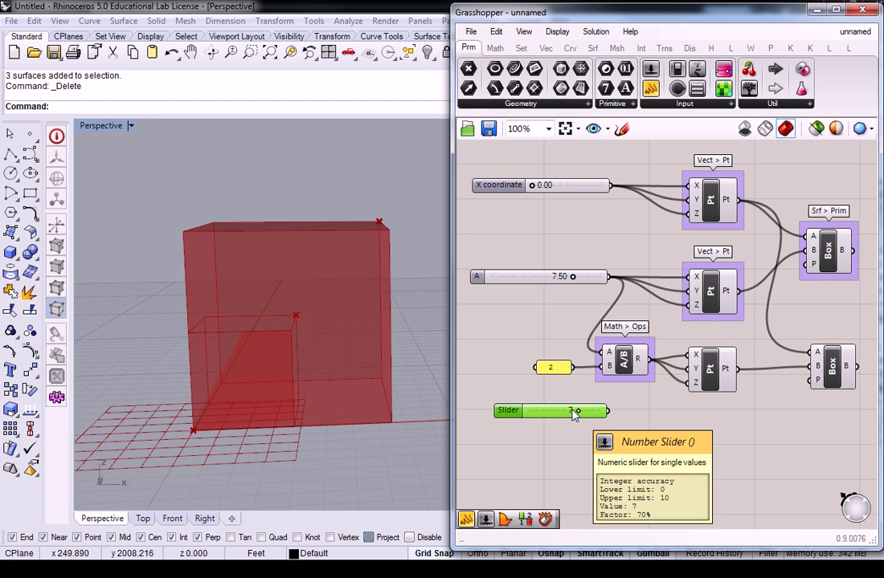
# Step: Name the new slider "Slider X" and make it a floating-point slider with 2 decimal digits
pyautogui.doubleClick(508, 412)
pyautogui.moveTo(528, 272); pyautogui.dragTo(673, 203)
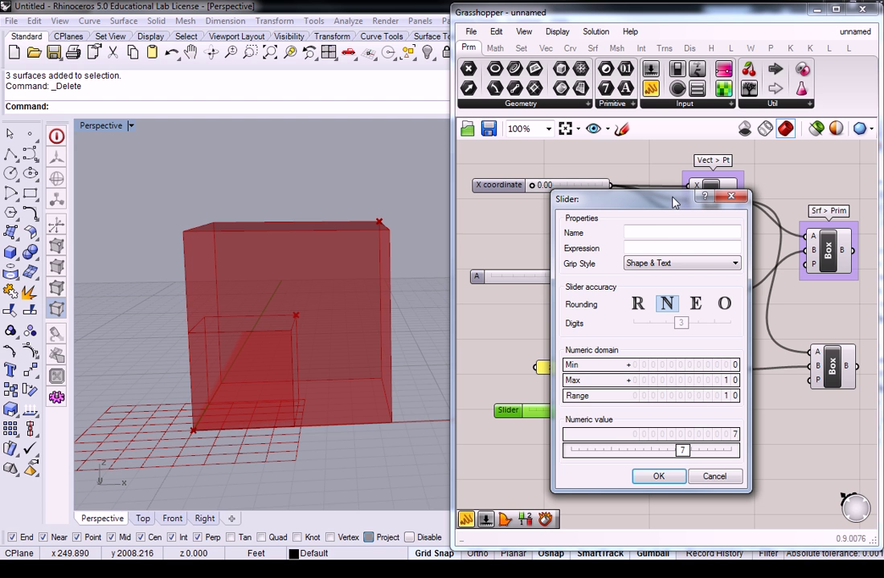
pyautogui.click(667, 232)
pyautogui.write('Slid')
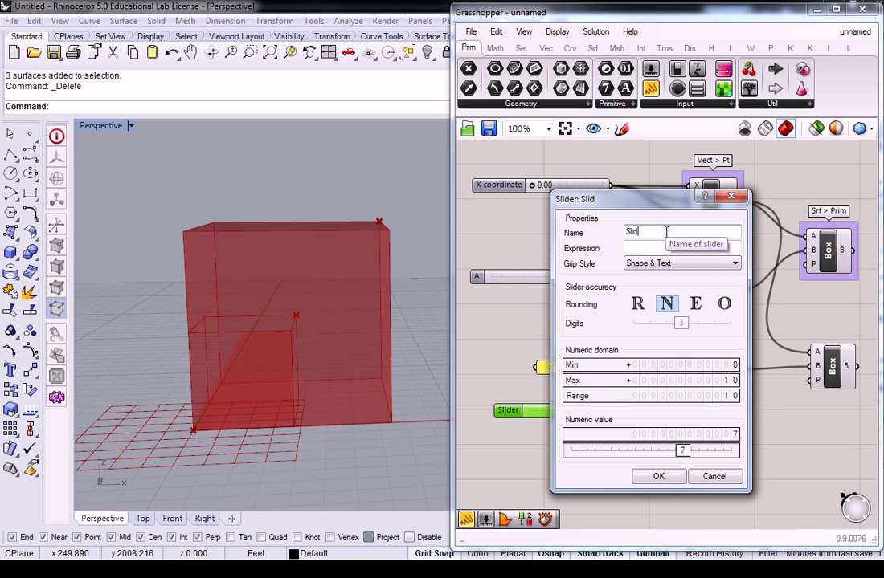
pyautogui.write('er X')
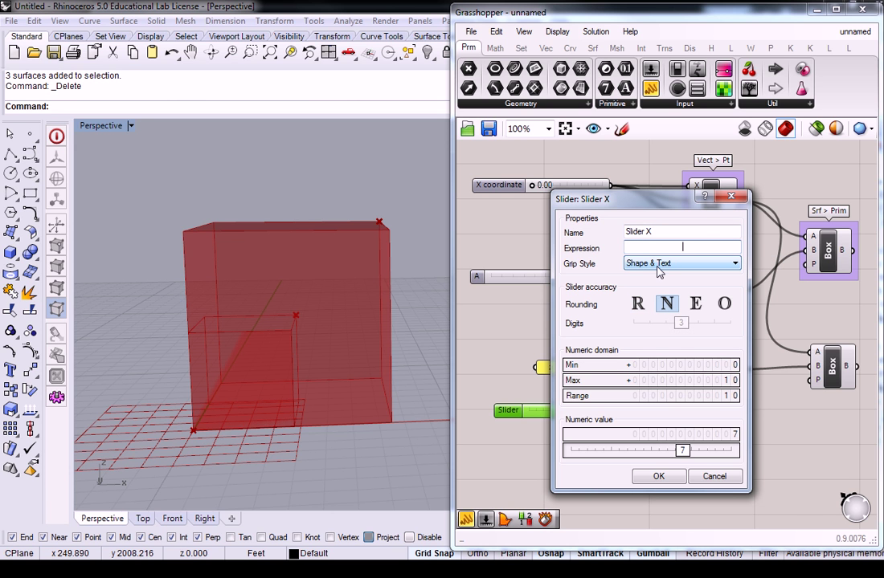
pyautogui.click(638, 305)
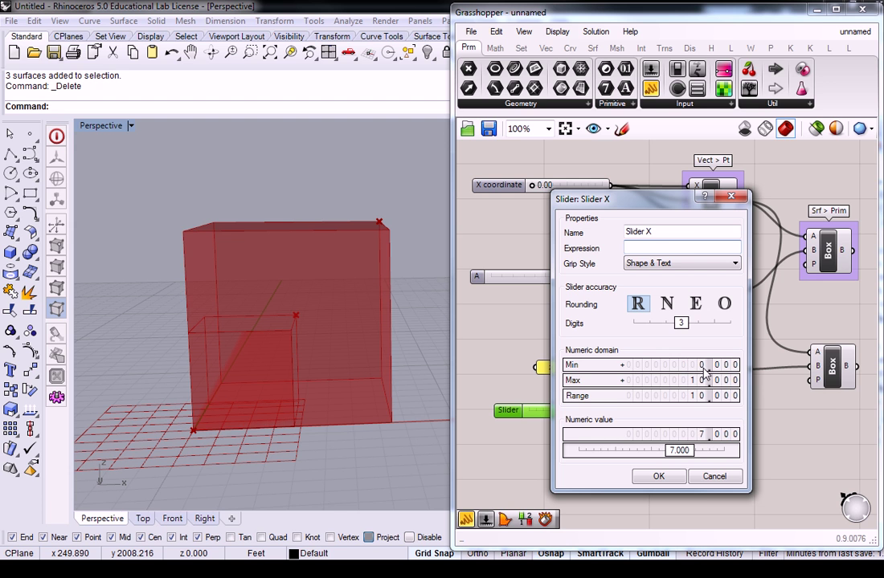
pyautogui.moveTo(680, 323)
pyautogui.mouseDown()
pyautogui.moveTo(640, 327)
pyautogui.moveTo(669, 328)
pyautogui.mouseUp()
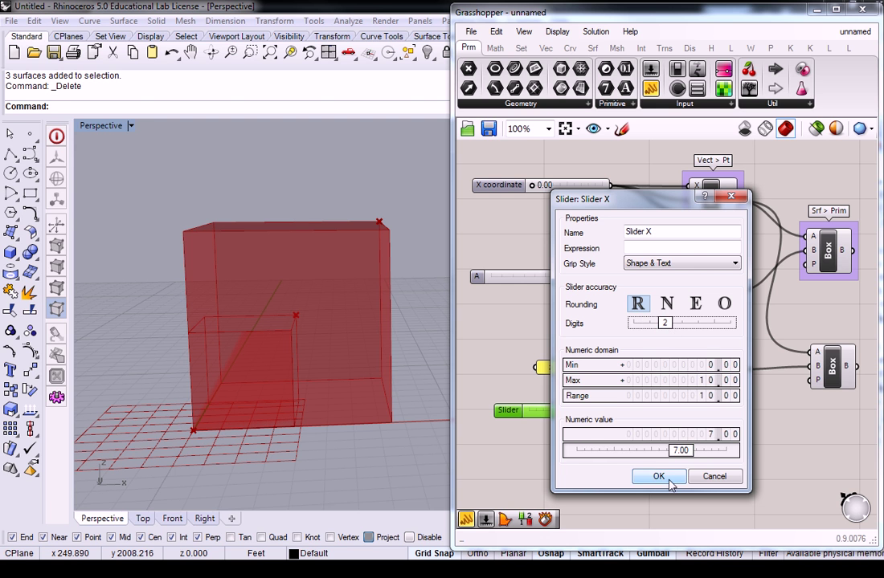
pyautogui.click(669, 480)
# Step: Set the value of Slider X to 7.5
pyautogui.doubleClick(569, 411)
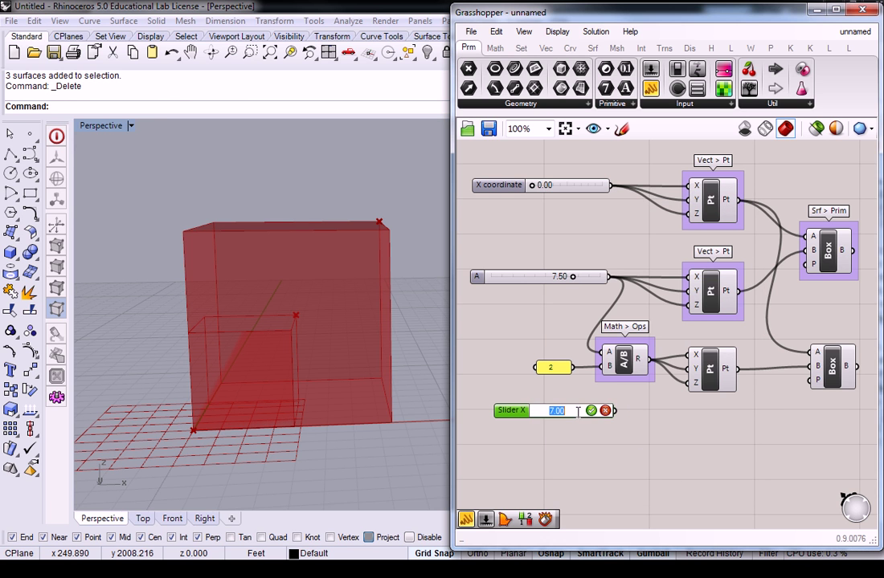
pyautogui.write('7.5')
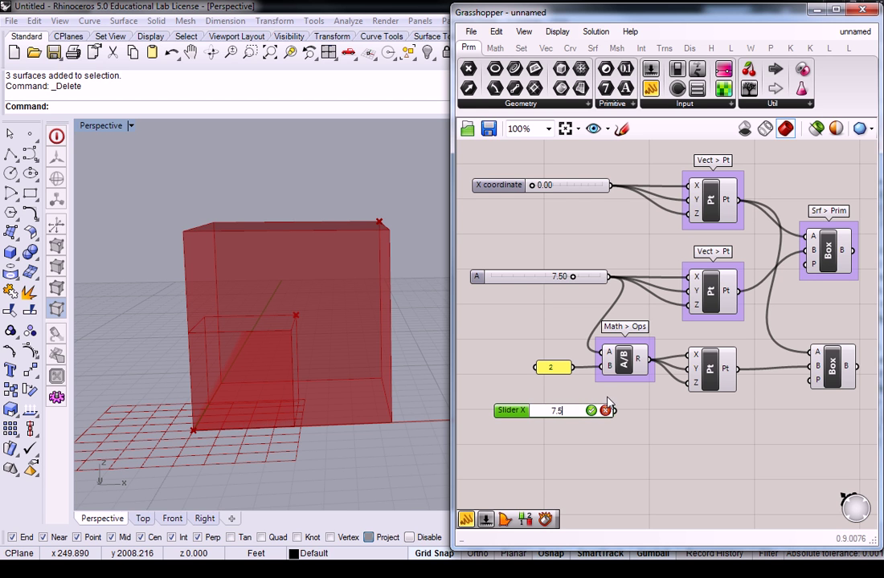
pyautogui.click(591, 410)
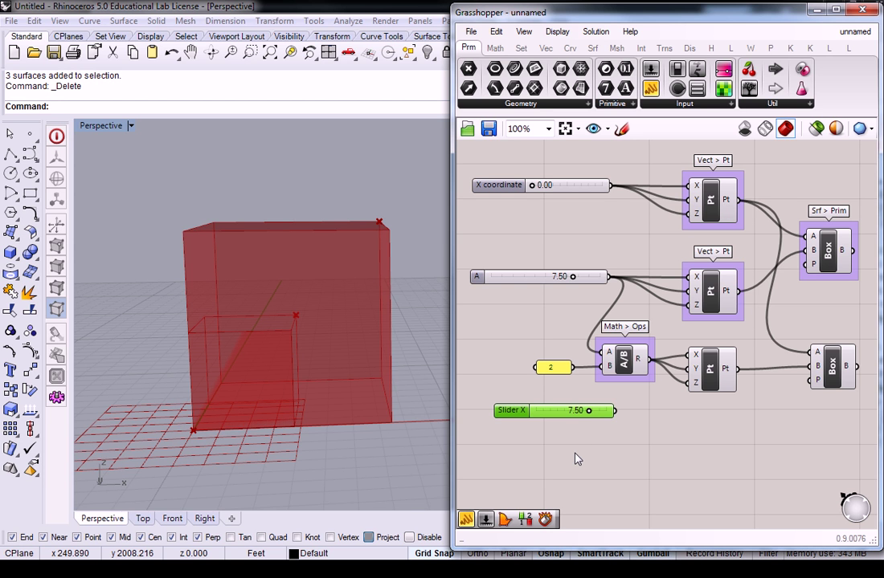
# Step: Switch the rounding of Slider X to integers
pyautogui.moveTo(577, 409)
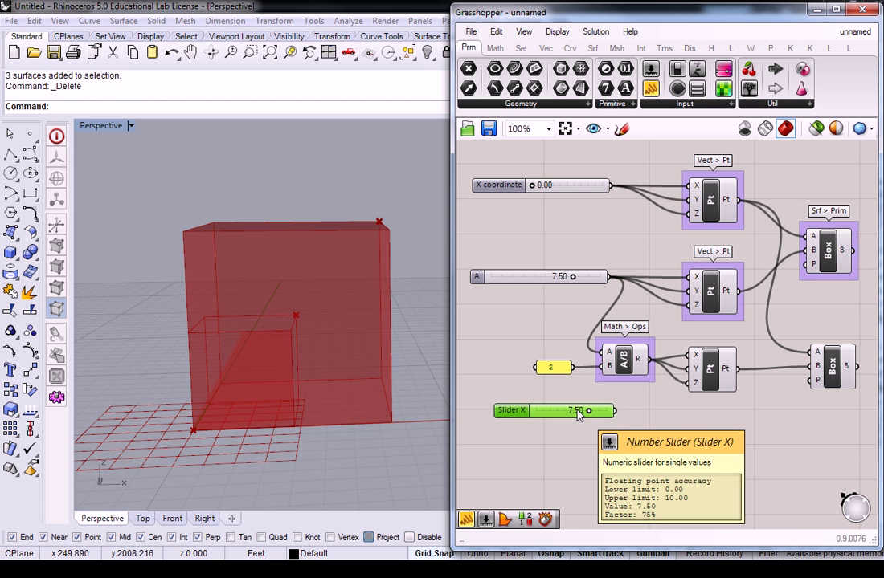
pyautogui.doubleClick(510, 410)
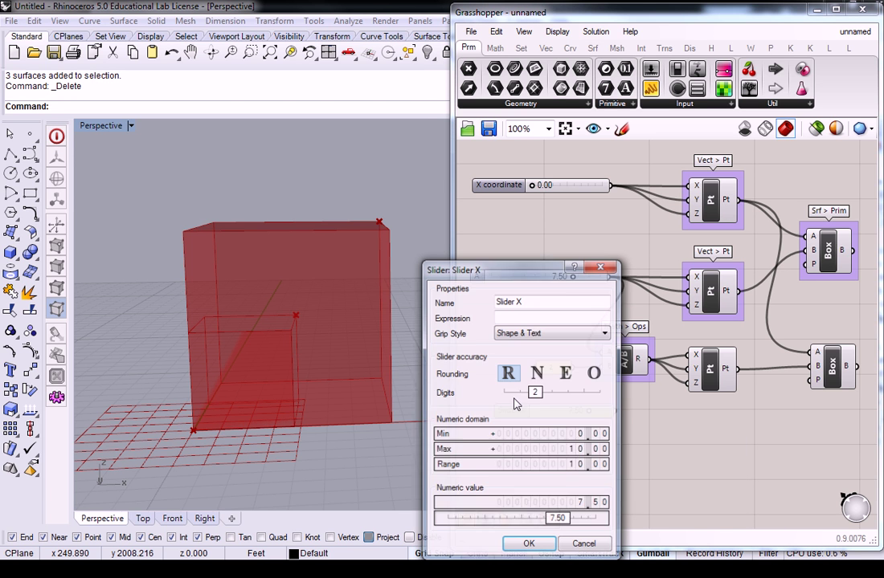
pyautogui.click(535, 373)
pyautogui.click(528, 545)
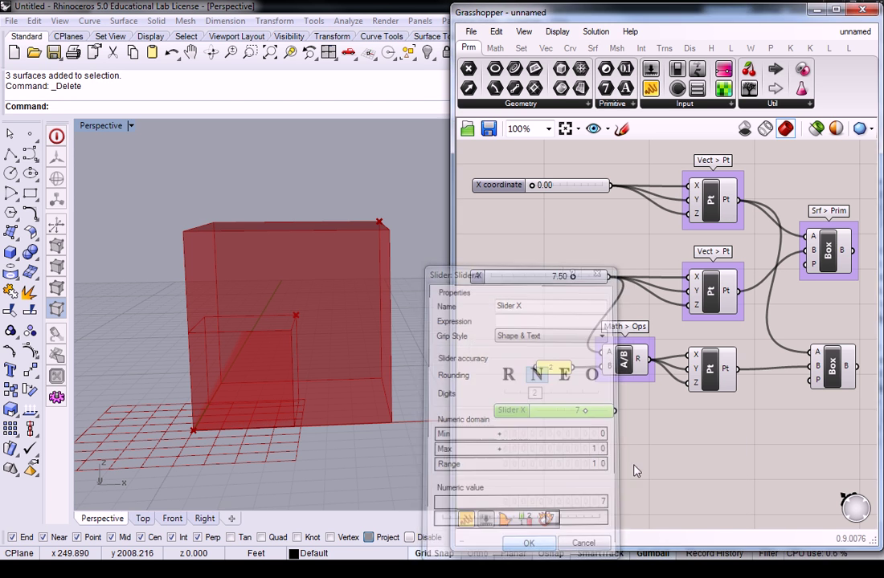
# Step: Try to set the integer Slider X to 7.5, and delete the slider
pyautogui.doubleClick(577, 411)
pyautogui.write('7.5')
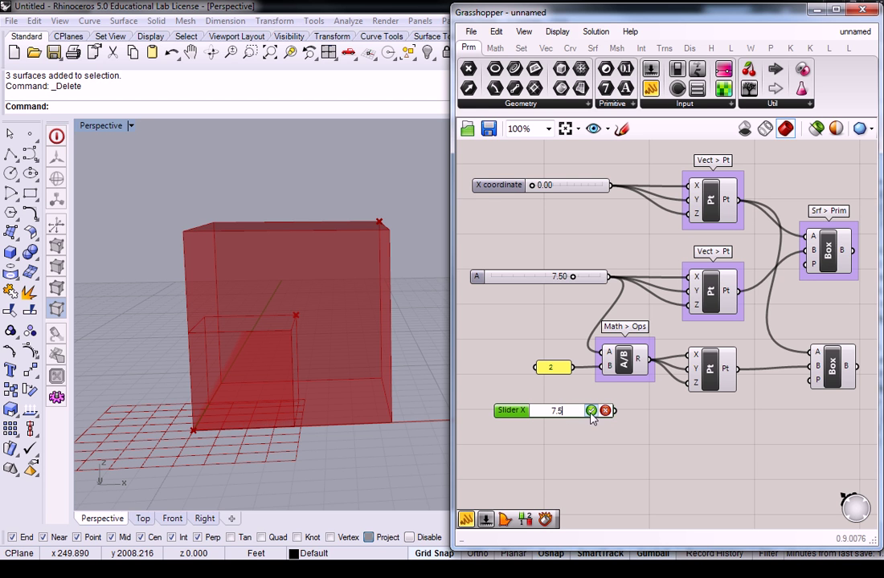
pyautogui.click(591, 411)
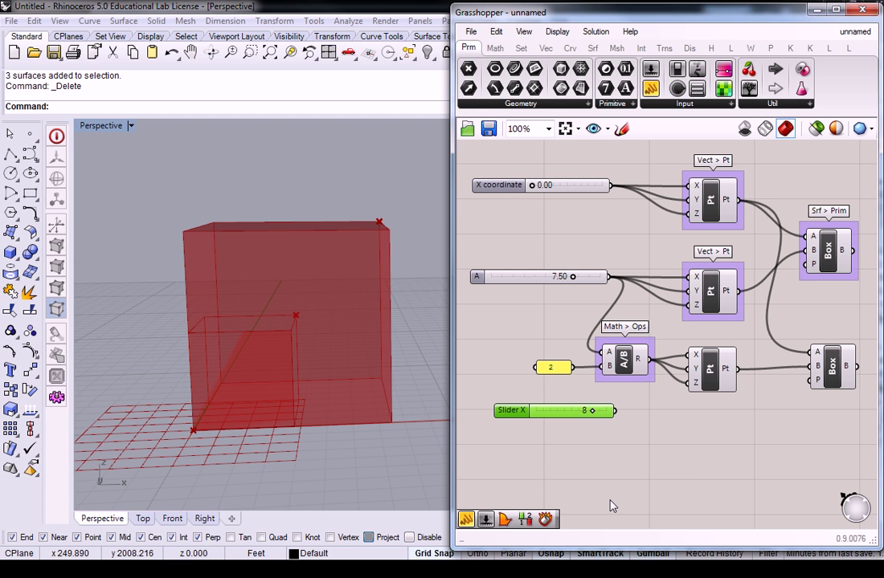
pyautogui.press('Delete')
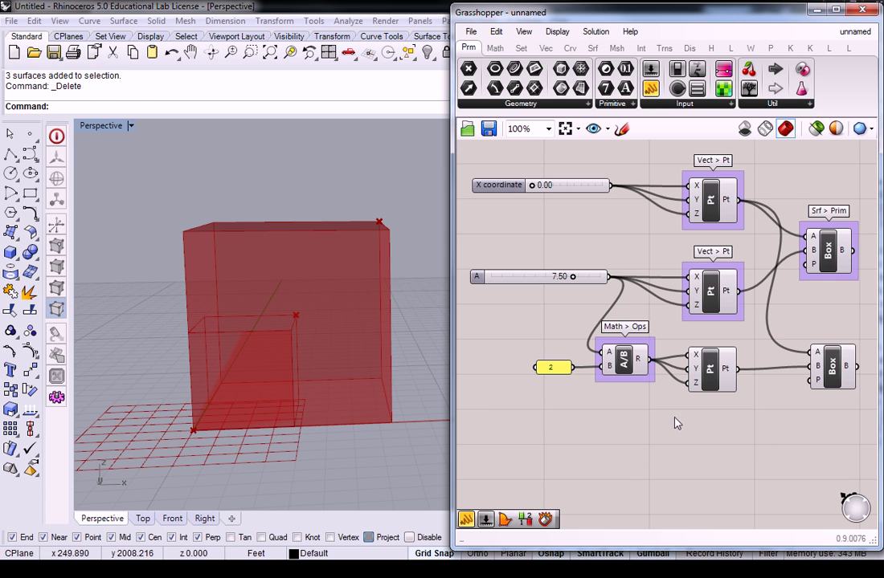
# Step: Place a point object on the ground plane beside the large box in the Rhino Perspective viewport
pyautogui.scroll(-2, 684, 413)
pyautogui.scroll(3, 721, 360)
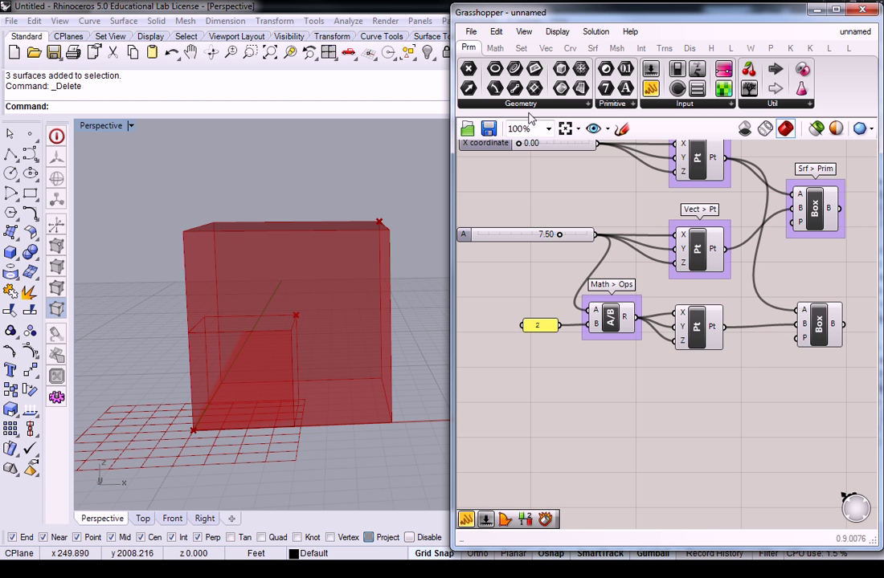
pyautogui.scroll(-4, 297, 221)
pyautogui.scroll(3, 380, 215)
pyautogui.click(30, 133)
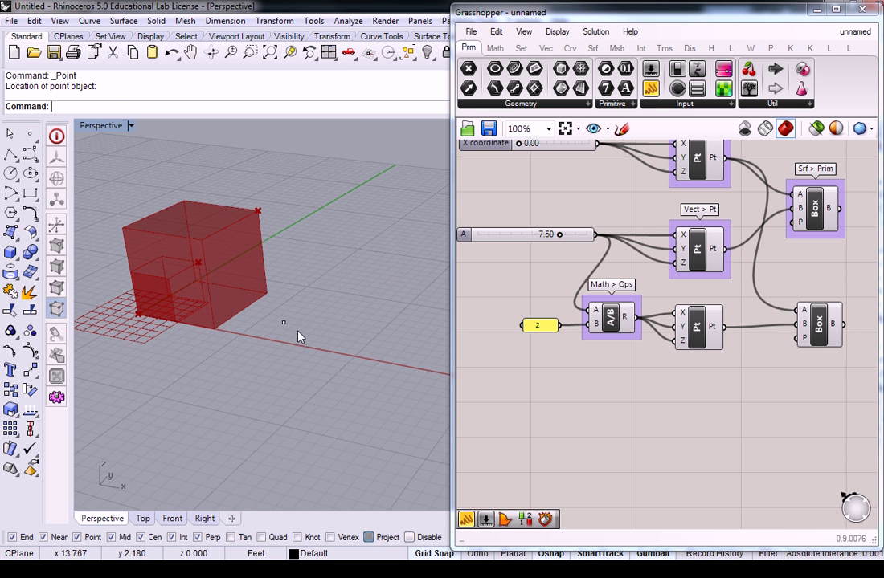
# Step: Add a Point parameter below the division component in Grasshopper and reference the single Rhino point in it
pyautogui.moveTo(474, 71); pyautogui.dragTo(598, 372)
pyautogui.rightClick(596, 372)
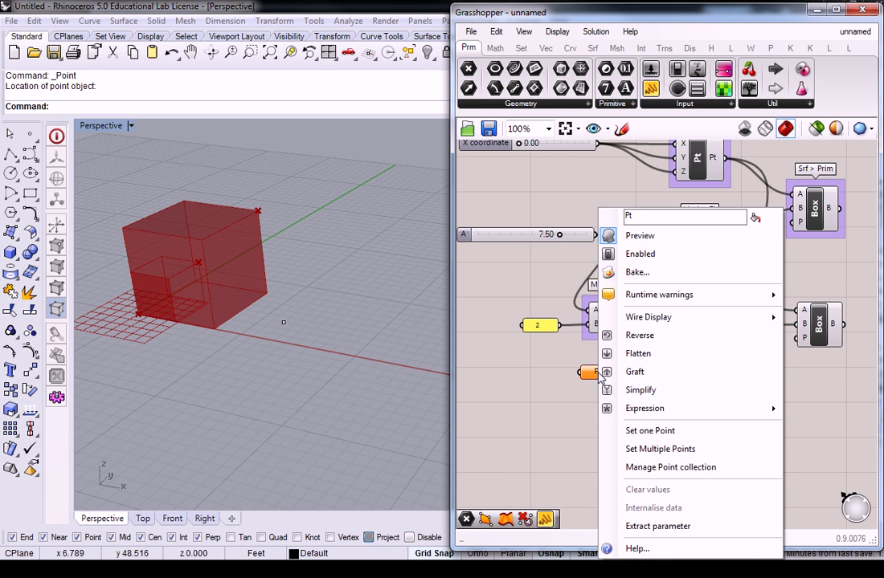
pyautogui.click(643, 430)
pyautogui.click(283, 322)
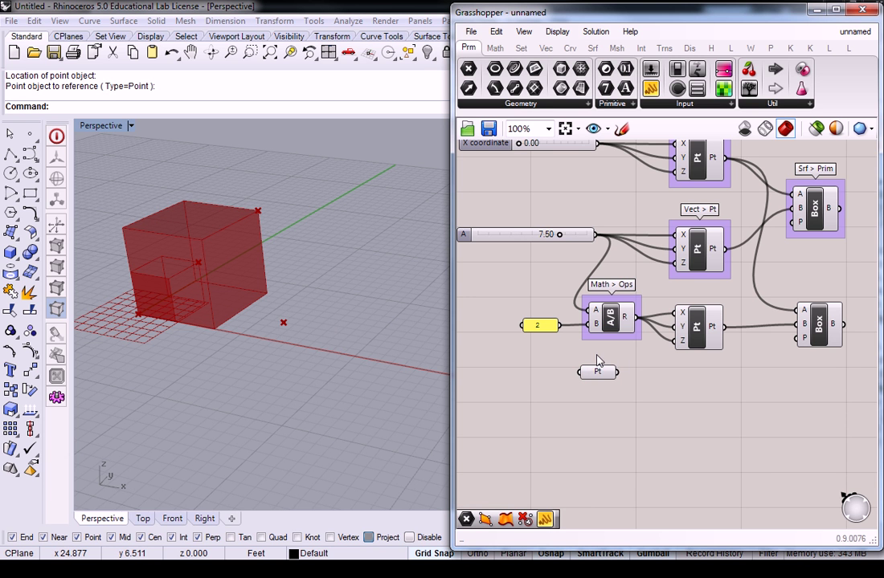
# Step: Connect the Point parameter to input A of the lower Box component and highlight the opposite corner point feeding input B
pyautogui.moveTo(617, 372); pyautogui.dragTo(796, 311)
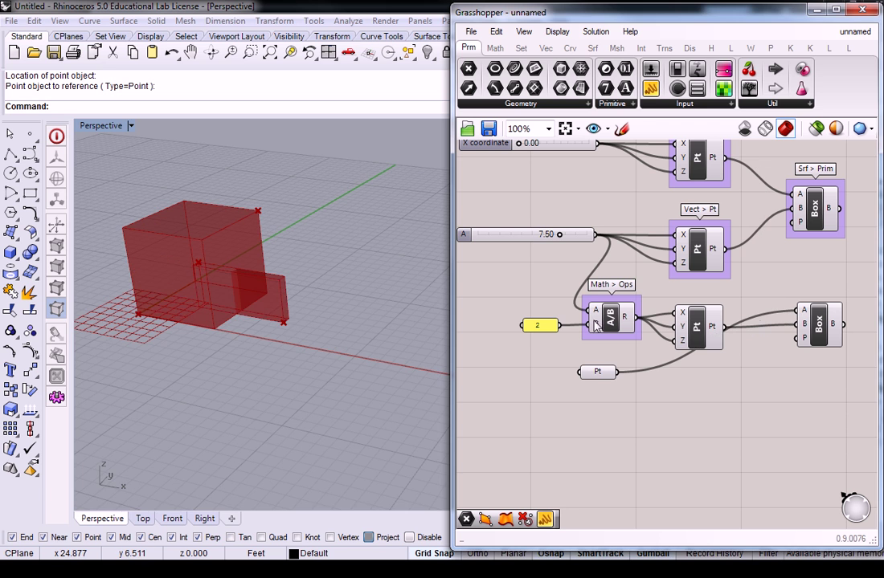
pyautogui.scroll(4, 290, 295)
pyautogui.scroll(-2, 266, 317)
pyautogui.scroll(2, 236, 323)
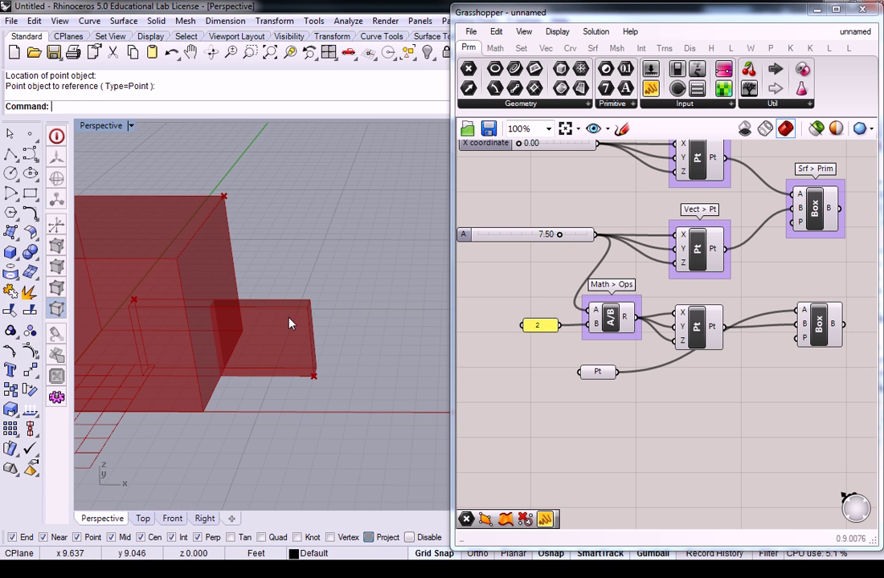
pyautogui.scroll(-3, 281, 327)
pyautogui.click(697, 328)
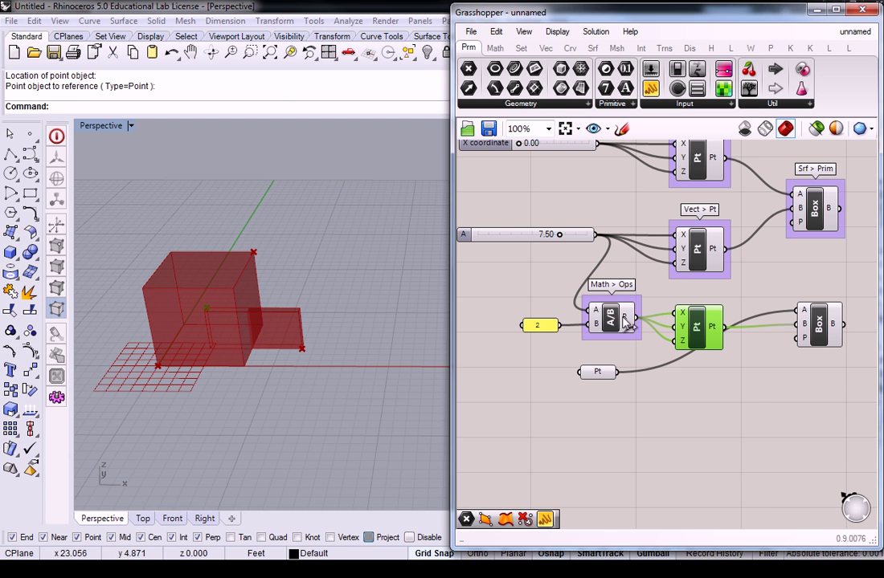
pyautogui.scroll(3, 224, 275)
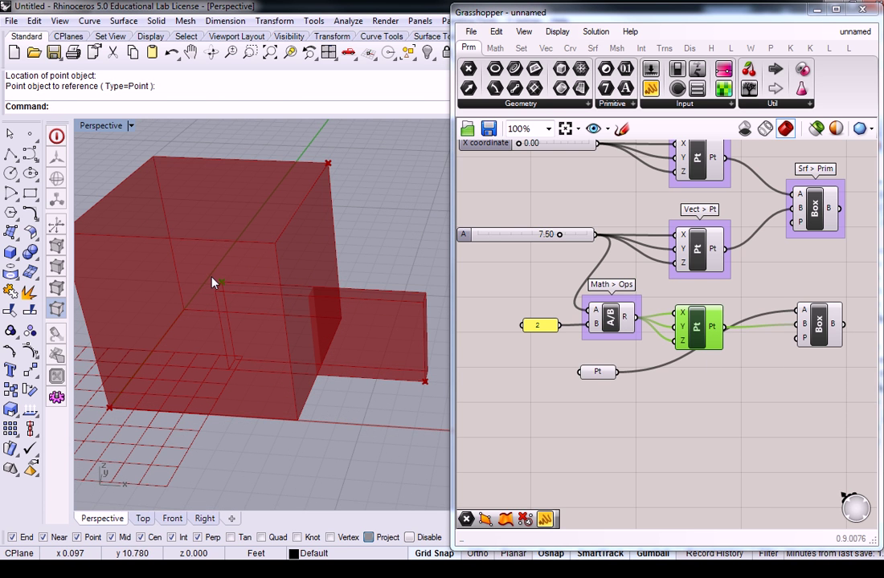
# Step: Move the Point parameter to an empty area below the lower Construct Point component
pyautogui.moveTo(681, 364); pyautogui.dragTo(670, 371, button='right')
pyautogui.moveTo(580, 381); pyautogui.dragTo(682, 444)
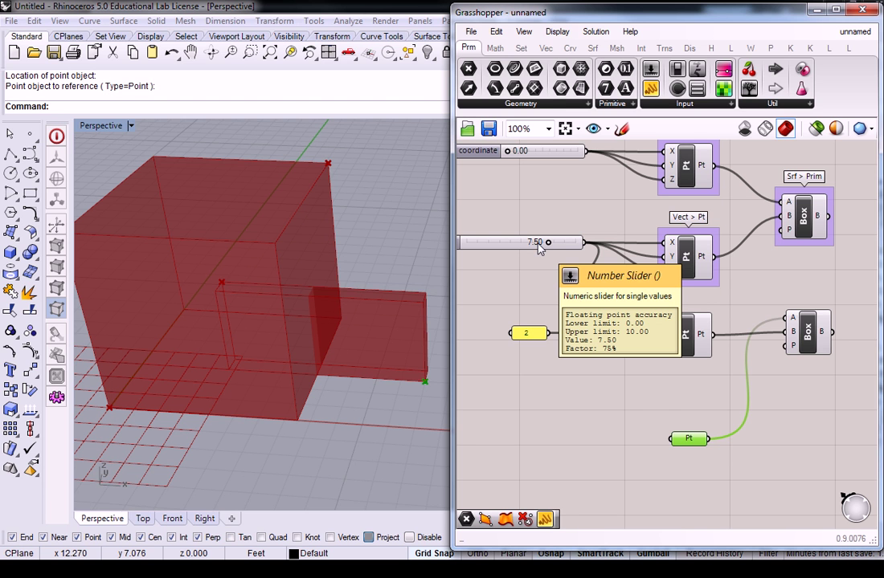
pyautogui.moveTo(687, 438); pyautogui.dragTo(629, 405, button='right')
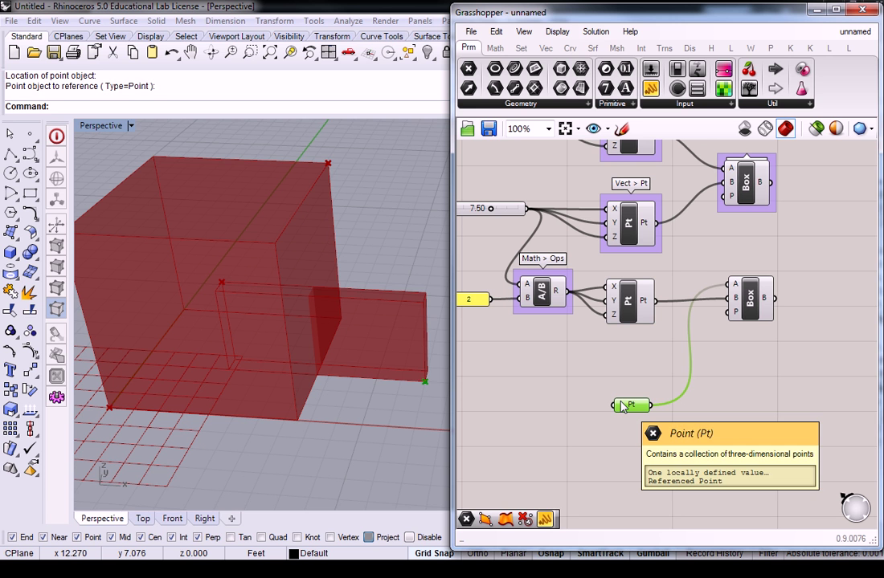
# Step: Move the lower Box component farther away from its Construct Point component to make room between them
pyautogui.click(651, 369)
pyautogui.moveTo(748, 294); pyautogui.dragTo(780, 295)
pyautogui.moveTo(621, 348); pyautogui.dragTo(672, 327, button='right')
pyautogui.keyDown('shift'); pyautogui.moveTo(355, 304); pyautogui.dragTo(342, 299, button='right'); pyautogui.keyUp('shift')
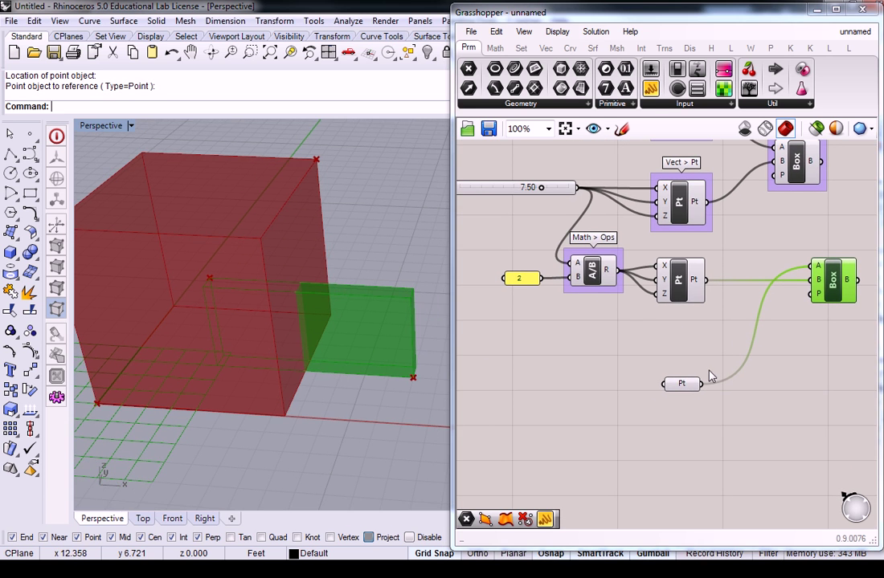
pyautogui.click(740, 358)
pyautogui.moveTo(725, 334); pyautogui.dragTo(694, 344, button='right')
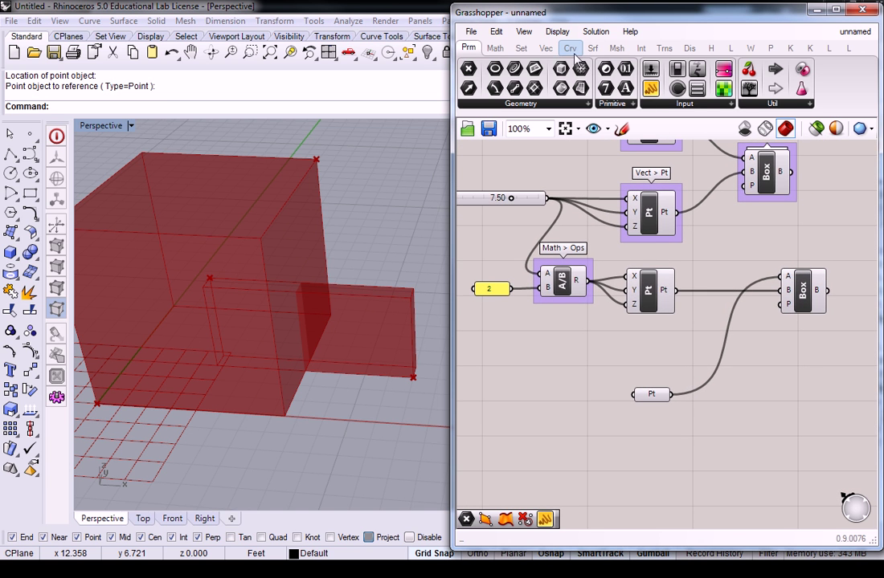
# Step: Review the available vector point components and highlight the Point parameter on the canvas
pyautogui.click(545, 49)
pyautogui.click(675, 106)
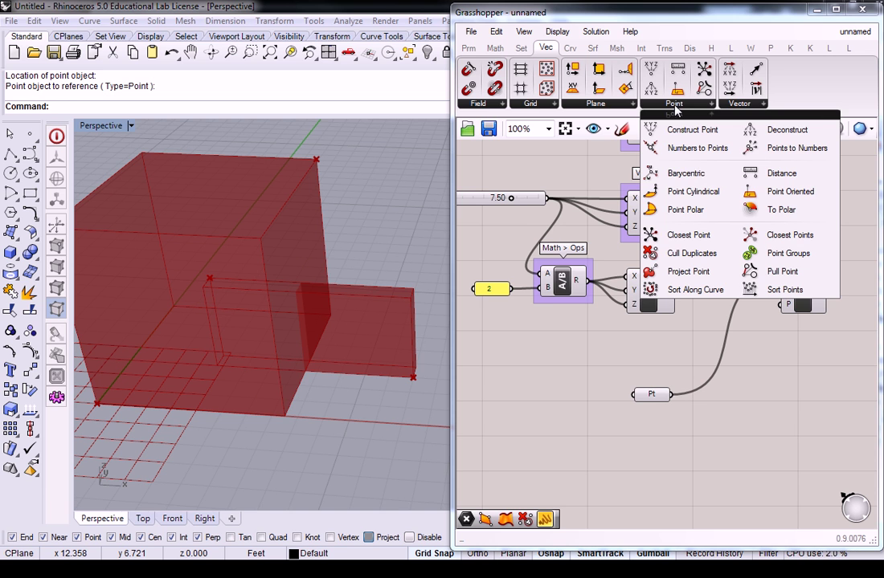
pyautogui.moveTo(692, 398); pyautogui.dragTo(681, 400, button='right')
pyautogui.moveTo(643, 397); pyautogui.dragTo(640, 396)
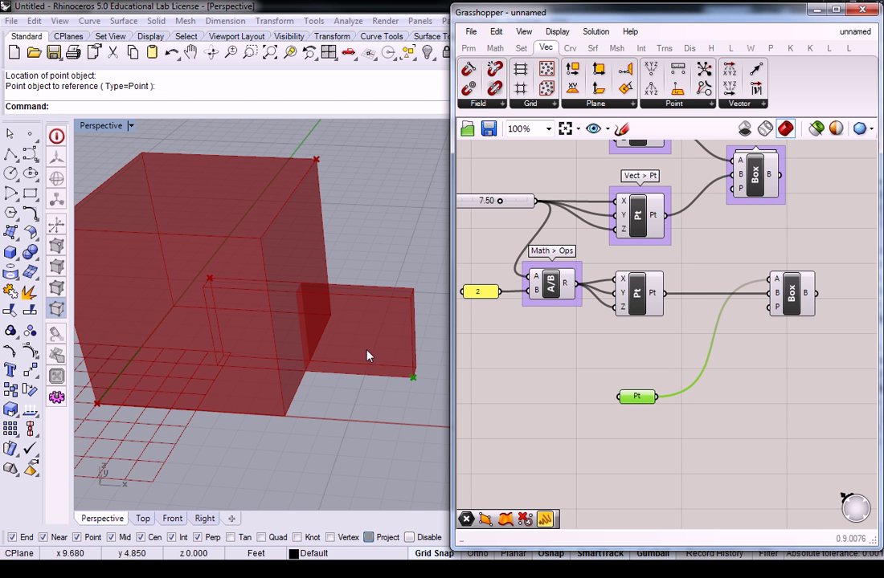
# Step: Move the referenced Rhino point along the Y axis with the gumball to reshape the small box
pyautogui.keyDown('shift'); pyautogui.moveTo(387, 343); pyautogui.dragTo(316, 361, button='right'); pyautogui.keyUp('shift')
pyautogui.scroll(-5, 316, 361)
pyautogui.click(297, 401)
pyautogui.moveTo(349, 374); pyautogui.dragTo(354, 367)
pyautogui.moveTo(356, 375); pyautogui.dragTo(384, 379, button='right')
pyautogui.click(557, 378)
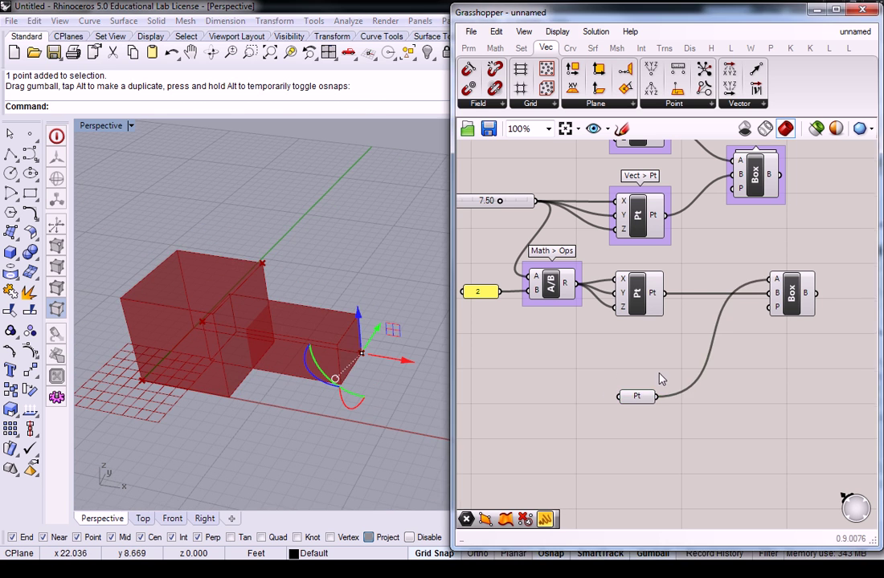
# Step: Add a Deconstruct component beside the Point parameter and feed the referenced point into its P input
pyautogui.moveTo(641, 383); pyautogui.dragTo(612, 388, button='right')
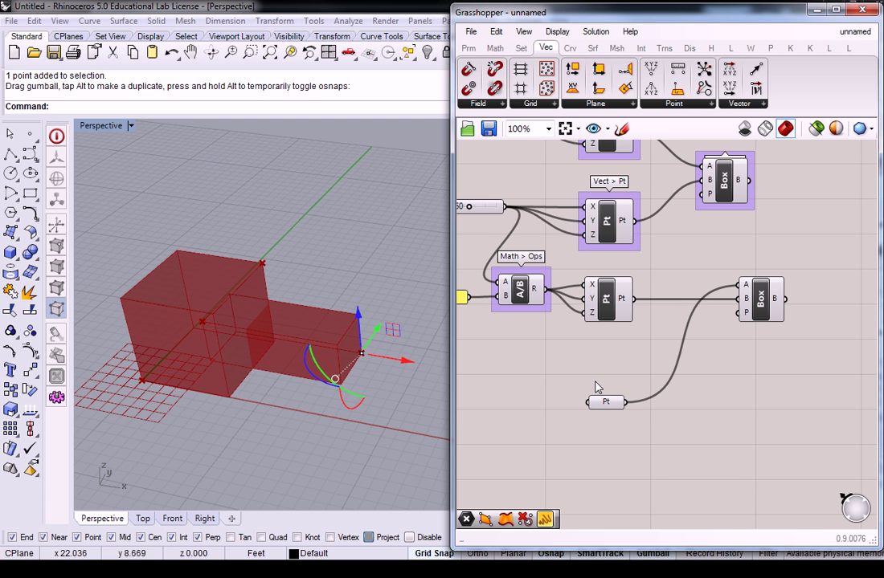
pyautogui.moveTo(621, 385); pyautogui.dragTo(604, 391, button='right')
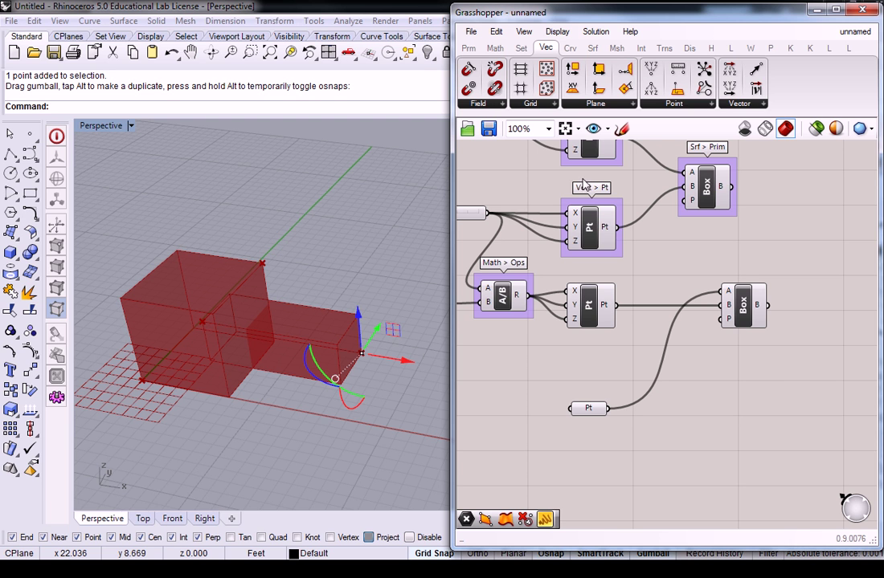
pyautogui.click(675, 105)
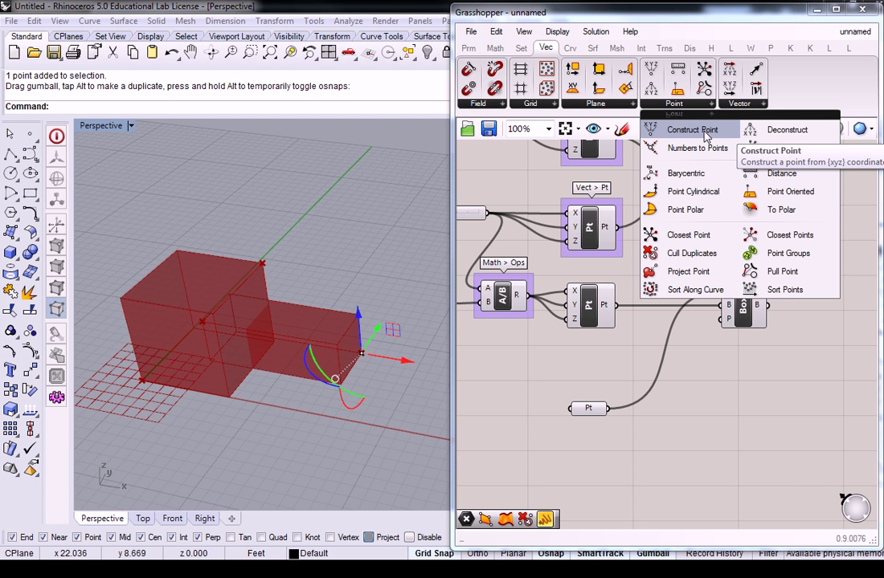
pyautogui.click(806, 139)
pyautogui.click(660, 420)
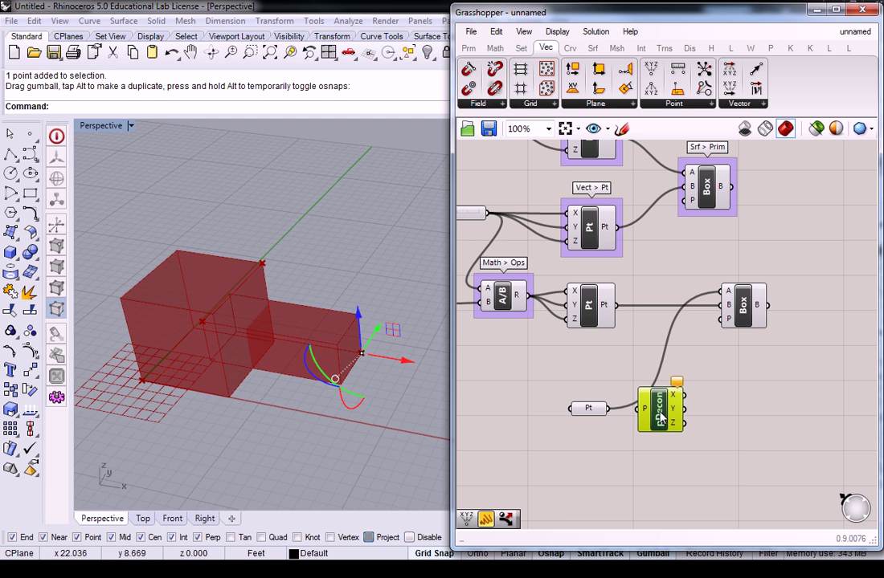
pyautogui.moveTo(608, 408); pyautogui.dragTo(668, 446)
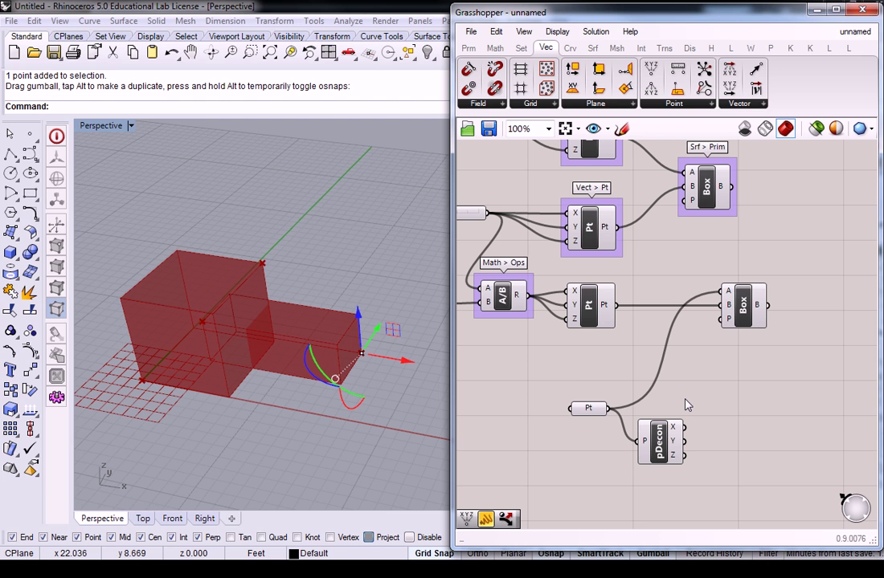
# Step: Undo the recent canvas edits back to before the Point parameter was wired into the lower Box
pyautogui.moveTo(536, 372); pyautogui.dragTo(596, 378)
pyautogui.hotkey('ctrl', 'z')
pyautogui.hotkey('ctrl', 'z')
pyautogui.hotkey('ctrl', 'z')
pyautogui.hotkey('ctrl', 'z')
pyautogui.hotkey('ctrl', 'z')
pyautogui.hotkey('ctrl', 'z')
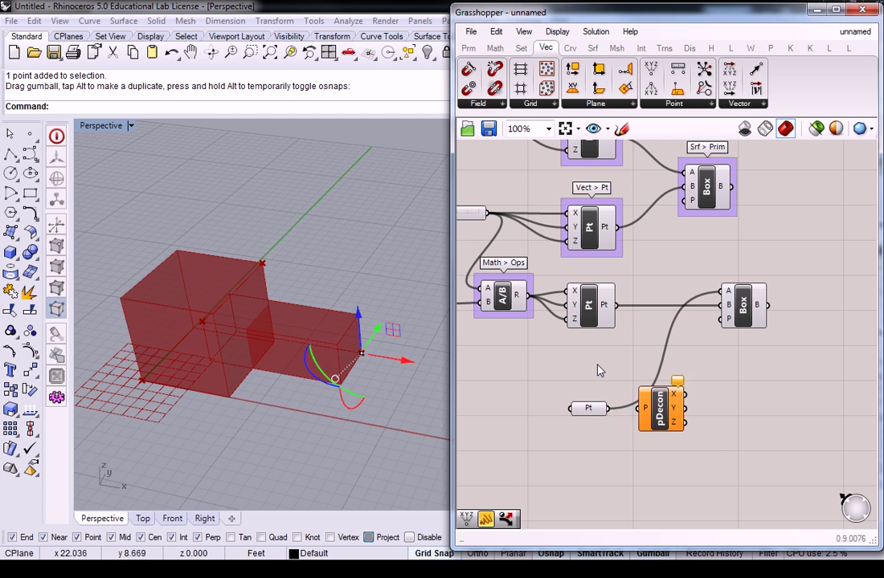
pyautogui.hotkey('ctrl', 'z')
pyautogui.hotkey('ctrl', 'z')
pyautogui.hotkey('ctrl', 'z')
pyautogui.hotkey('ctrl', 'z')
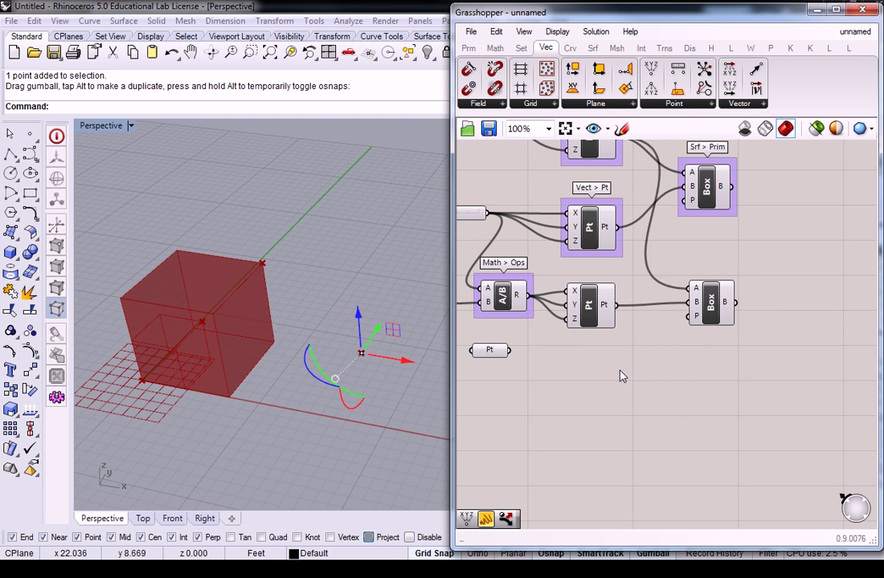
# Step: Move the Point parameter below the lower Construct Point component and undo its Rhino point reference
pyautogui.moveTo(542, 437); pyautogui.dragTo(666, 465)
pyautogui.moveTo(776, 445); pyautogui.dragTo(768, 333, button='right')
pyautogui.moveTo(664, 350); pyautogui.dragTo(672, 363)
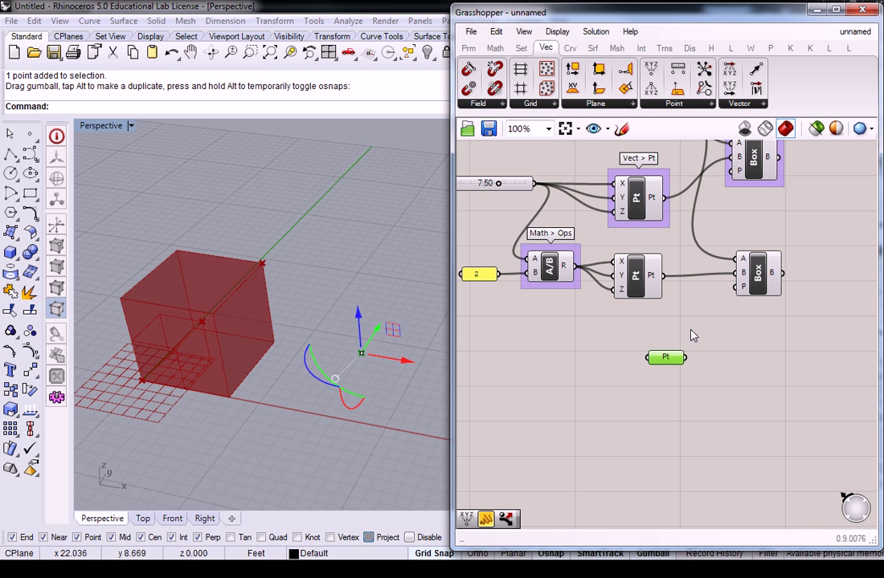
pyautogui.hotkey('ctrl', 'z')
pyautogui.hotkey('ctrl', 'z')
pyautogui.hotkey('ctrl', 'y')
# Step: Select the Rhino point and assign it to the empty Point parameter with Set one Point
pyautogui.click(365, 269)
pyautogui.moveTo(365, 268); pyautogui.dragTo(336, 301, button='right')
pyautogui.scroll(3, 350, 357)
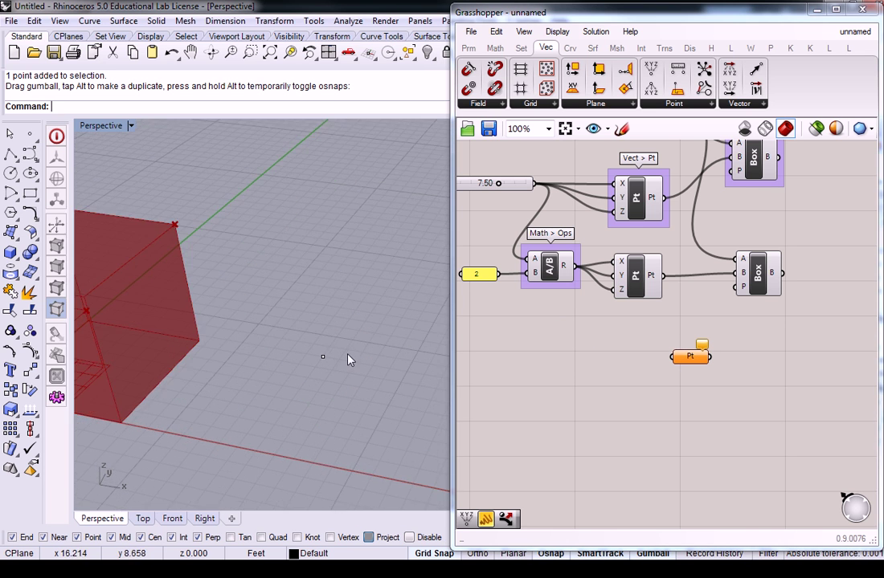
pyautogui.click(300, 357)
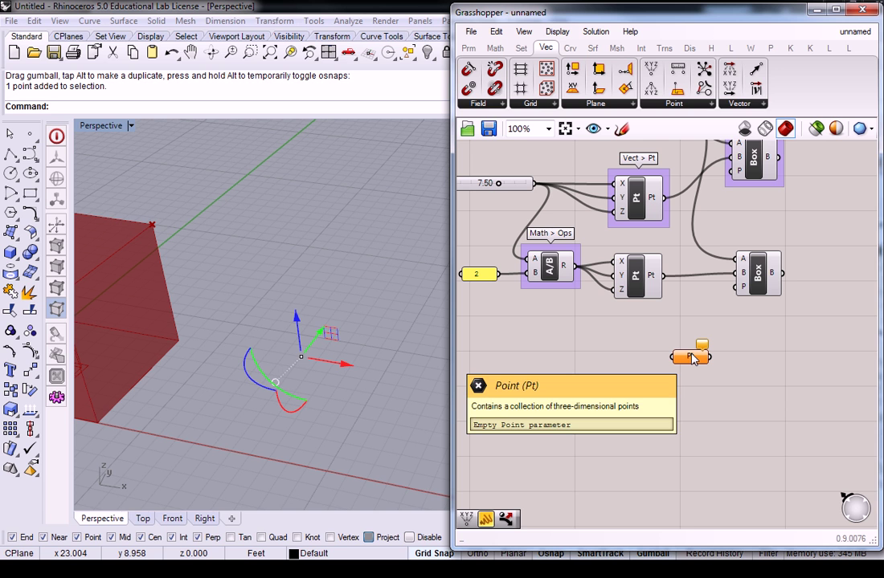
pyautogui.rightClick(693, 359)
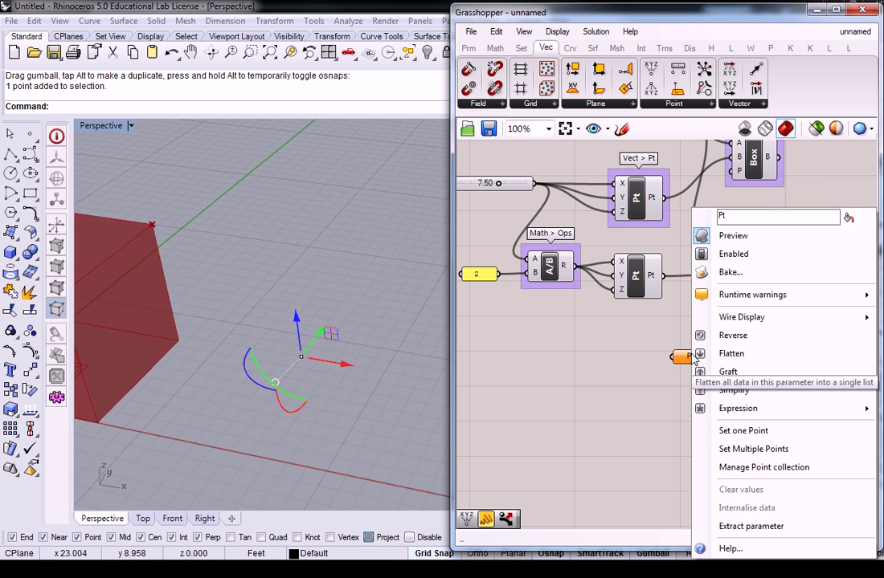
pyautogui.click(759, 434)
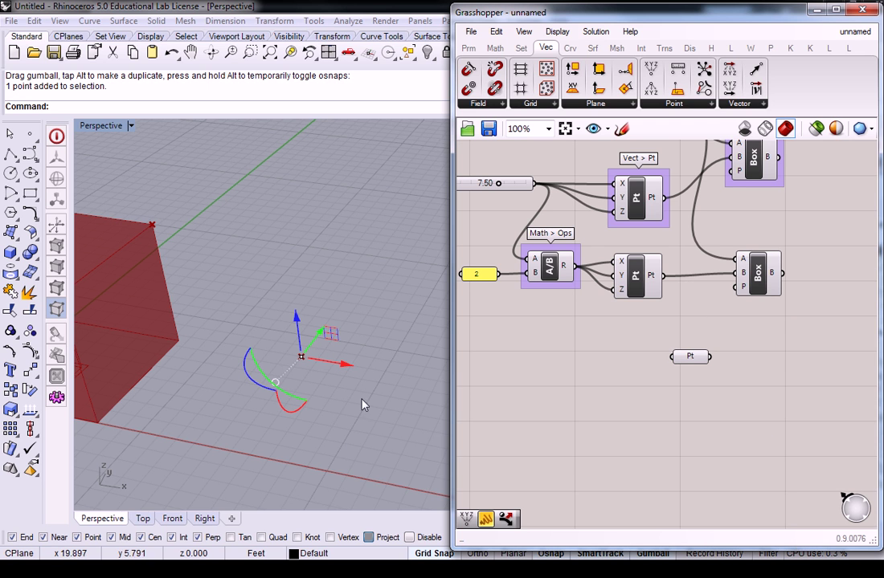
pyautogui.click(302, 360)
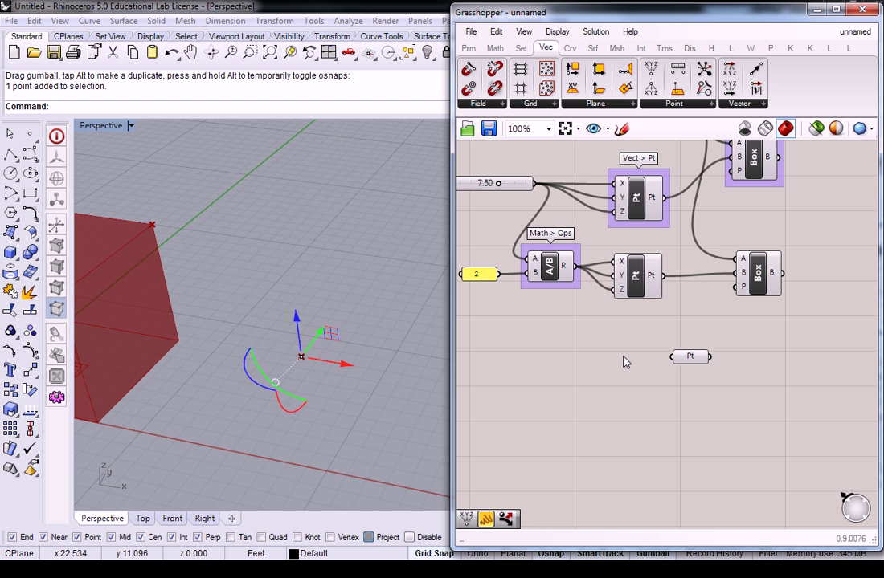
# Step: Connect the Point parameter to input A of the lower Box, replacing the existing wire
pyautogui.moveTo(802, 365); pyautogui.dragTo(704, 447, button='right')
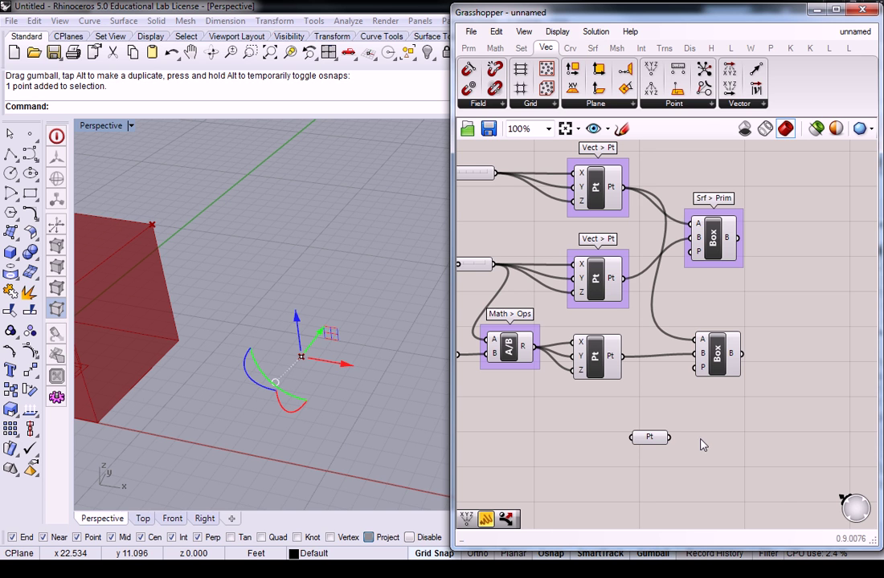
pyautogui.moveTo(648, 439); pyautogui.dragTo(642, 438)
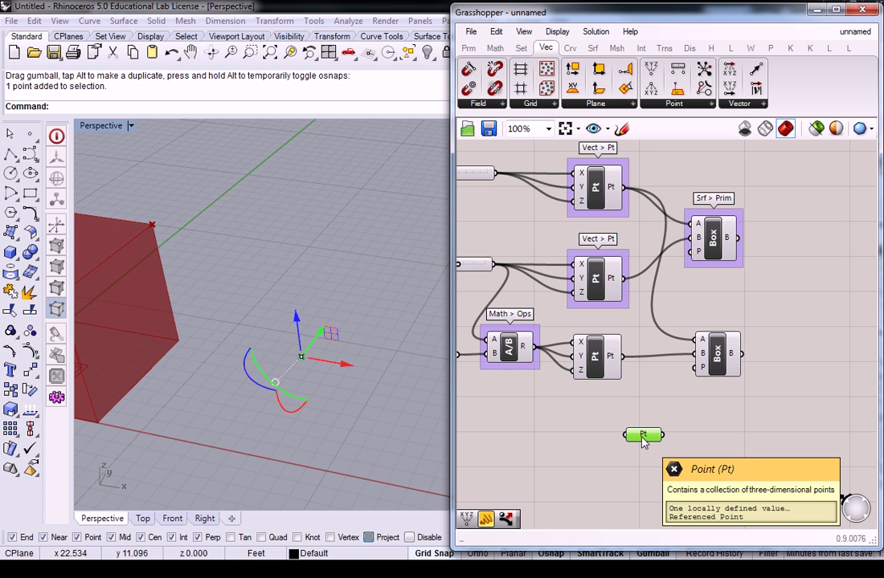
pyautogui.moveTo(563, 187); pyautogui.dragTo(710, 233, button='right')
pyautogui.moveTo(703, 303); pyautogui.dragTo(662, 284, button='right')
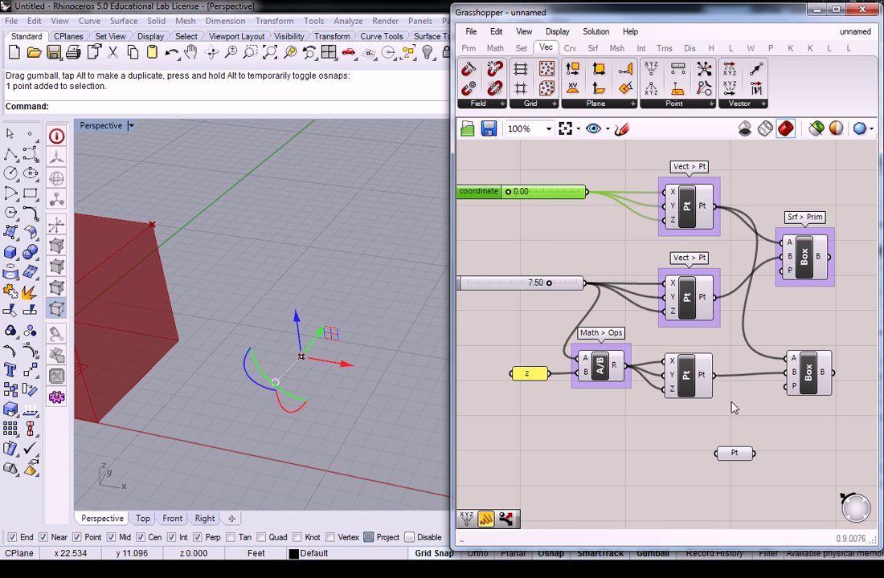
pyautogui.click(732, 455)
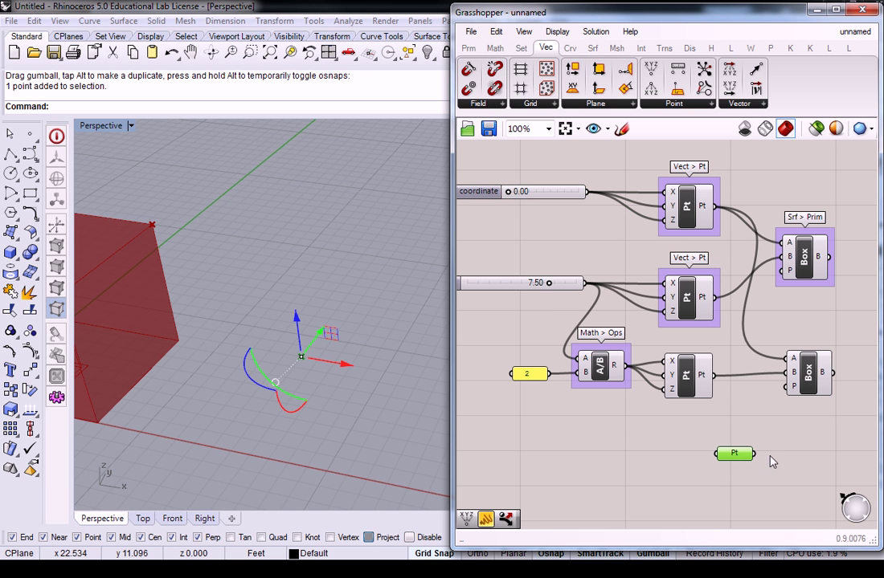
pyautogui.moveTo(755, 455); pyautogui.dragTo(791, 362)
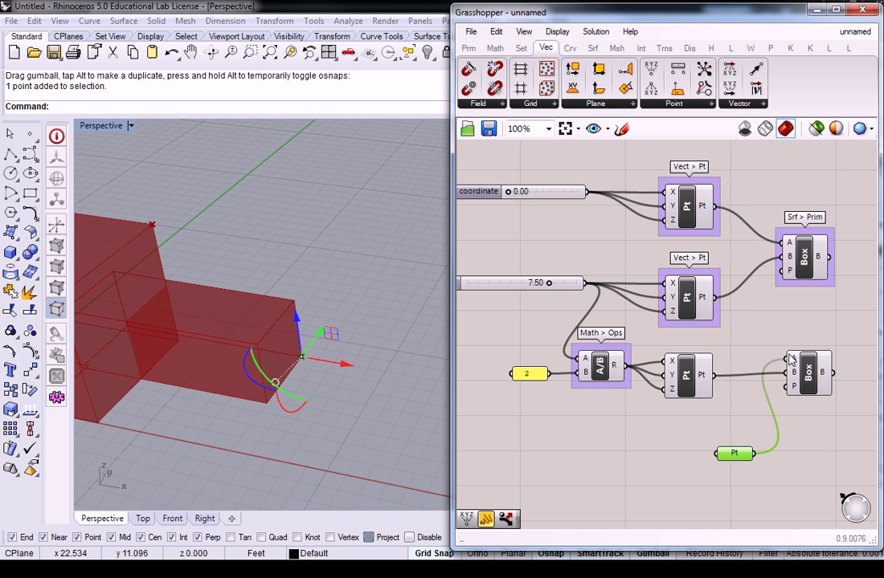
# Step: Place the Point parameter directly before the lower Box's A input and shift both farther from the Construct Point component
pyautogui.moveTo(735, 454); pyautogui.dragTo(750, 363)
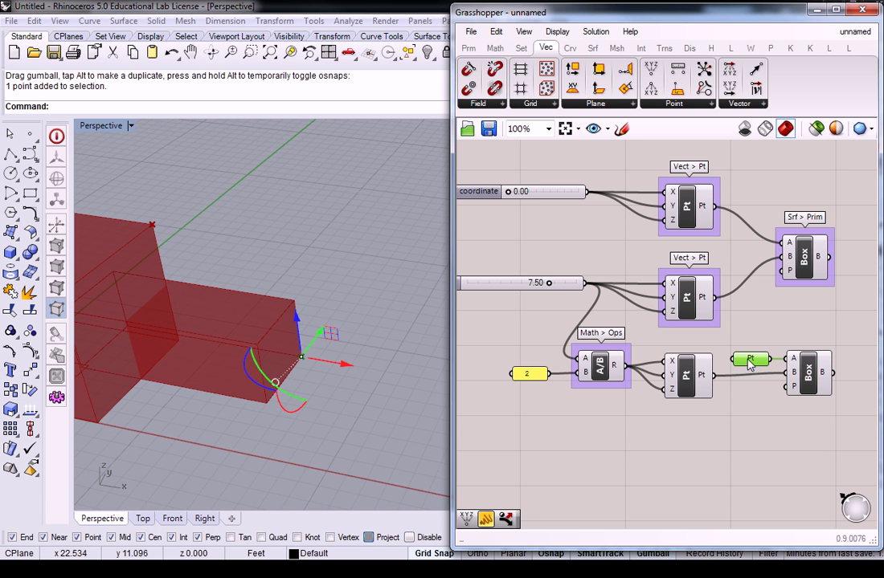
pyautogui.moveTo(768, 370); pyautogui.dragTo(684, 357, button='right')
pyautogui.moveTo(751, 320); pyautogui.dragTo(660, 414)
pyautogui.moveTo(717, 374); pyautogui.dragTo(737, 377)
# Step: Select the lower Box component to highlight its geometry and view both boxes in the Rhino viewport
pyautogui.click(668, 431)
pyautogui.moveTo(668, 432); pyautogui.dragTo(703, 403, button='right')
pyautogui.click(798, 327)
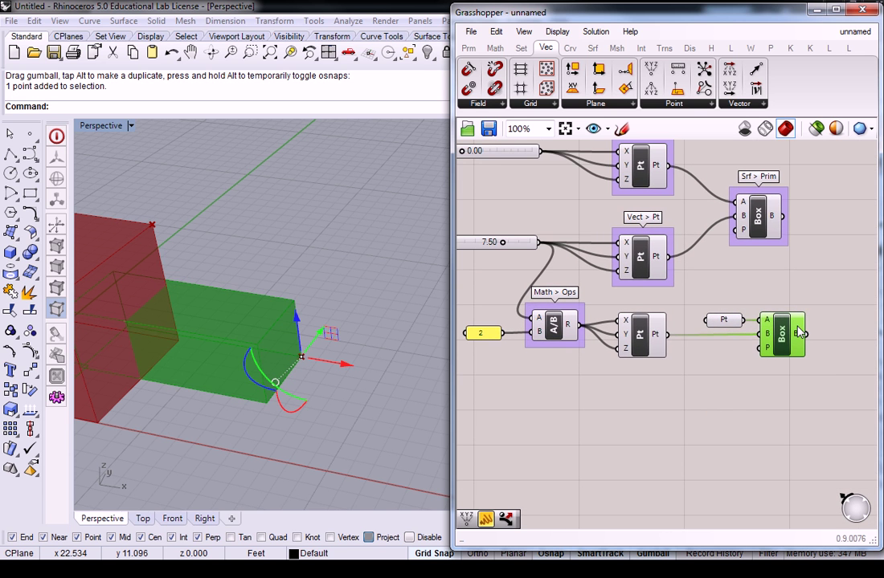
pyautogui.moveTo(407, 380); pyautogui.dragTo(387, 368, button='right')
pyautogui.scroll(-4, 401, 363)
pyautogui.scroll(2, 401, 362)
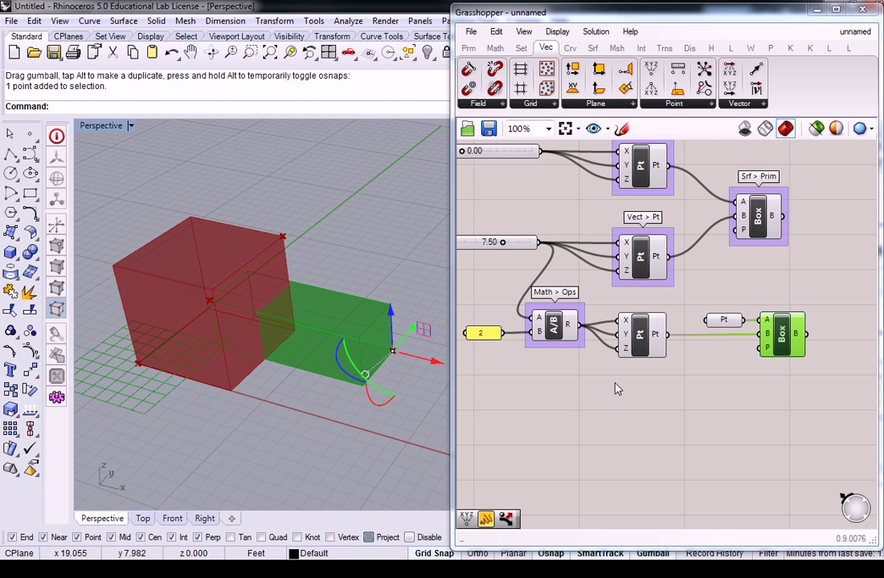
# Step: Move the lower Box farther from its Construct Point component and place the Point parameter in the empty area beneath them
pyautogui.moveTo(737, 412); pyautogui.dragTo(644, 403, button='right')
pyautogui.moveTo(674, 340); pyautogui.dragTo(741, 344)
pyautogui.click(630, 313)
pyautogui.moveTo(630, 313); pyautogui.dragTo(617, 403)
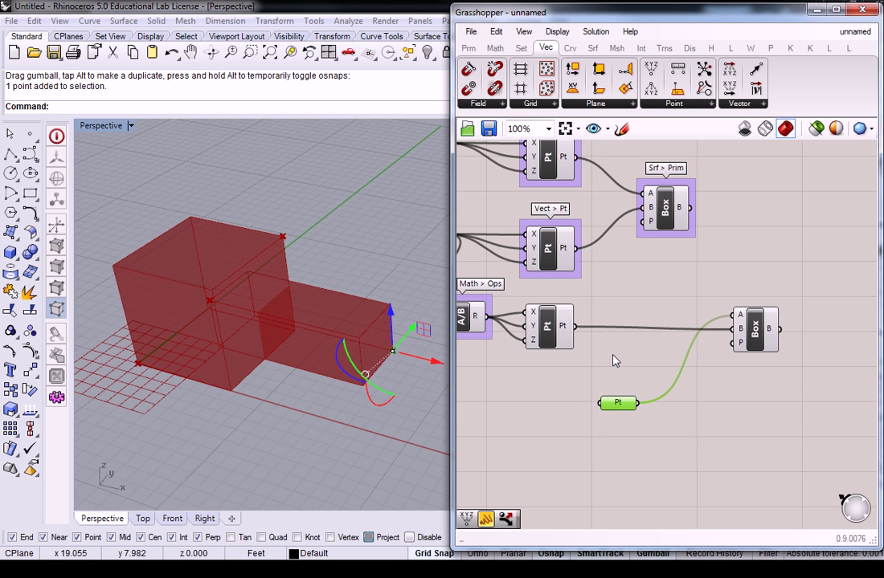
pyautogui.moveTo(620, 406); pyautogui.dragTo(599, 410)
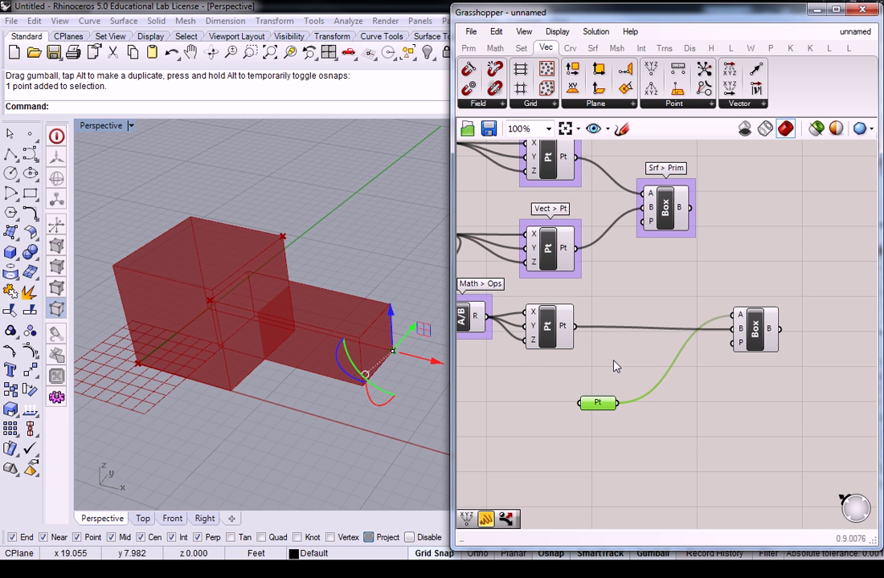
pyautogui.moveTo(615, 366); pyautogui.dragTo(705, 373, button='right')
pyautogui.moveTo(693, 410); pyautogui.dragTo(665, 416)
pyautogui.click(689, 388)
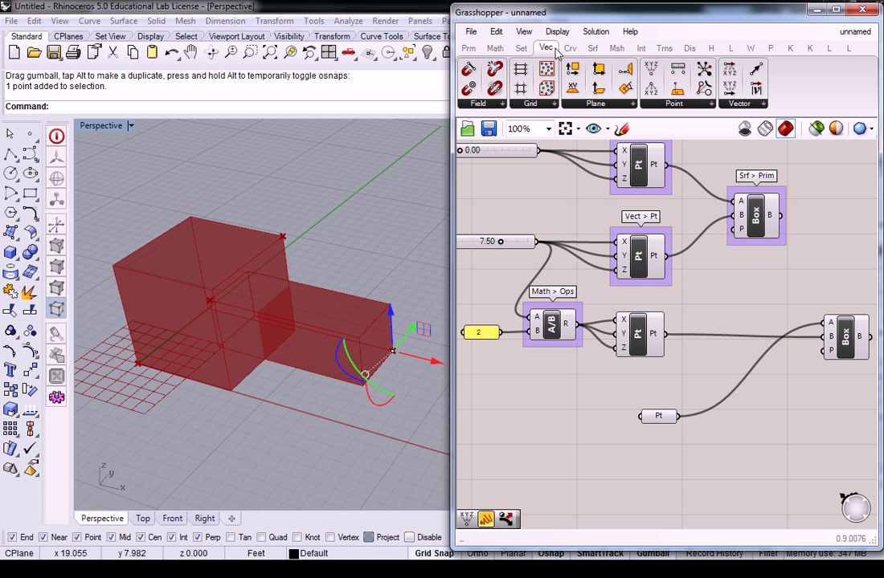
# Step: Add a Deconstruct point component near the Point parameter and label its group "Vect > Pt"
pyautogui.click(683, 105)
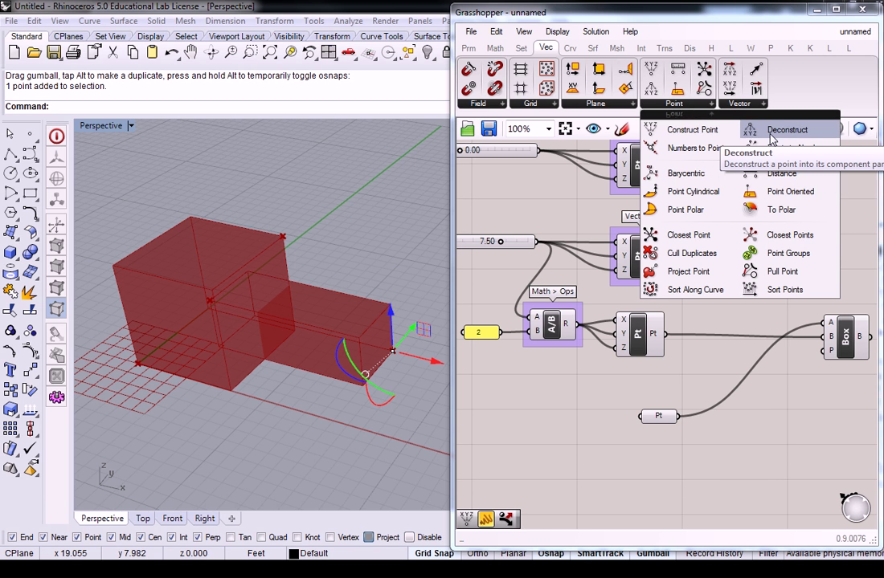
pyautogui.moveTo(767, 140); pyautogui.dragTo(756, 468)
pyautogui.click(756, 468)
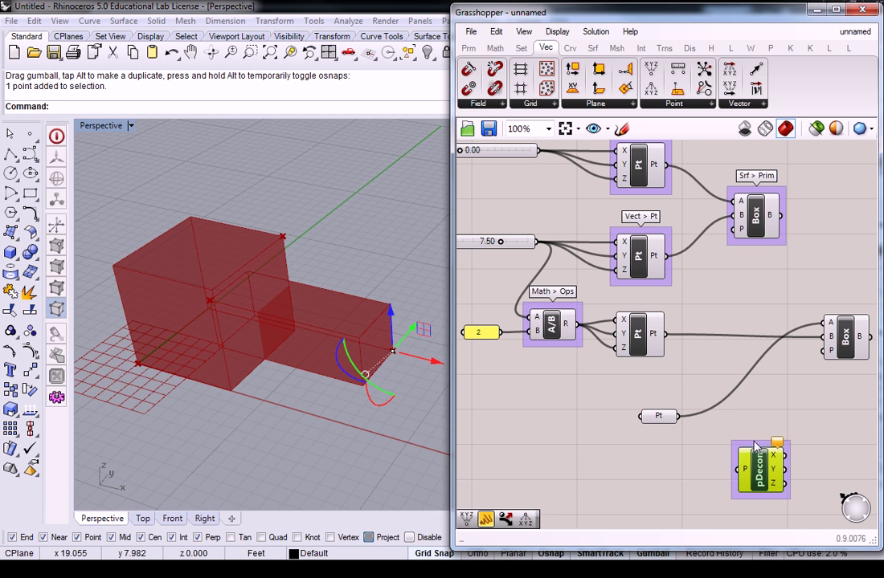
pyautogui.rightClick(757, 386)
pyautogui.write('Vect > Pt')
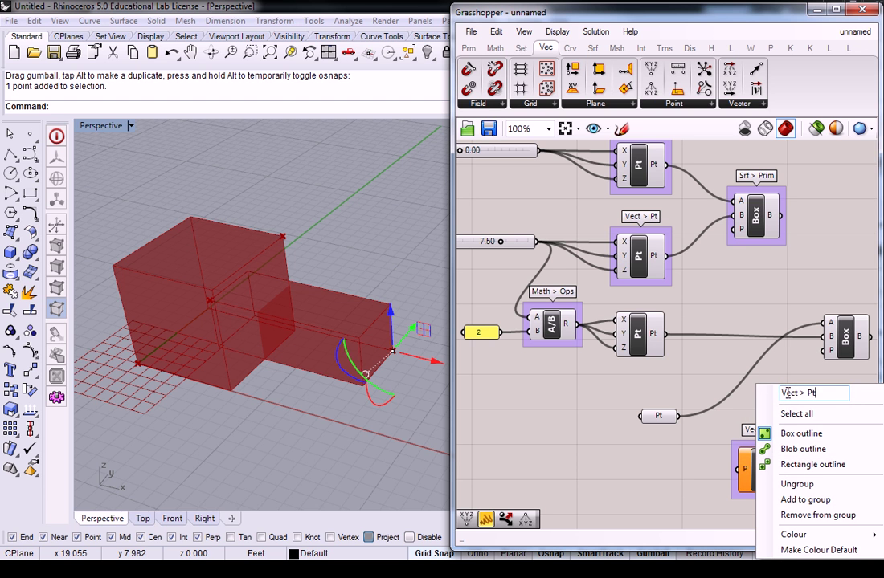
pyautogui.moveTo(798, 373); pyautogui.dragTo(783, 377, button='right')
pyautogui.moveTo(751, 469); pyautogui.dragTo(748, 442)
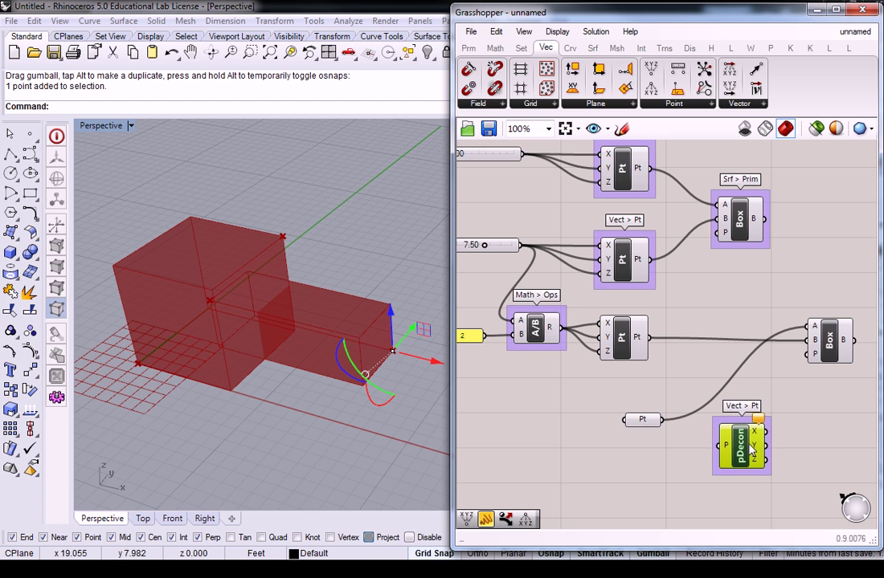
# Step: Connect the Point parameter's output to the P input of the Deconstruct component
pyautogui.moveTo(807, 425); pyautogui.dragTo(740, 402, button='right')
pyautogui.scroll(2, 689, 400)
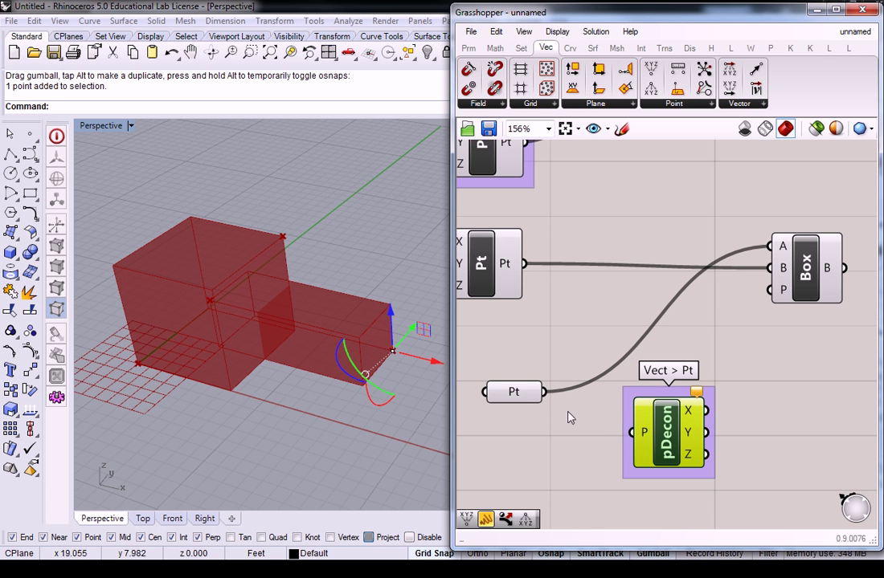
pyautogui.moveTo(543, 395); pyautogui.dragTo(631, 432)
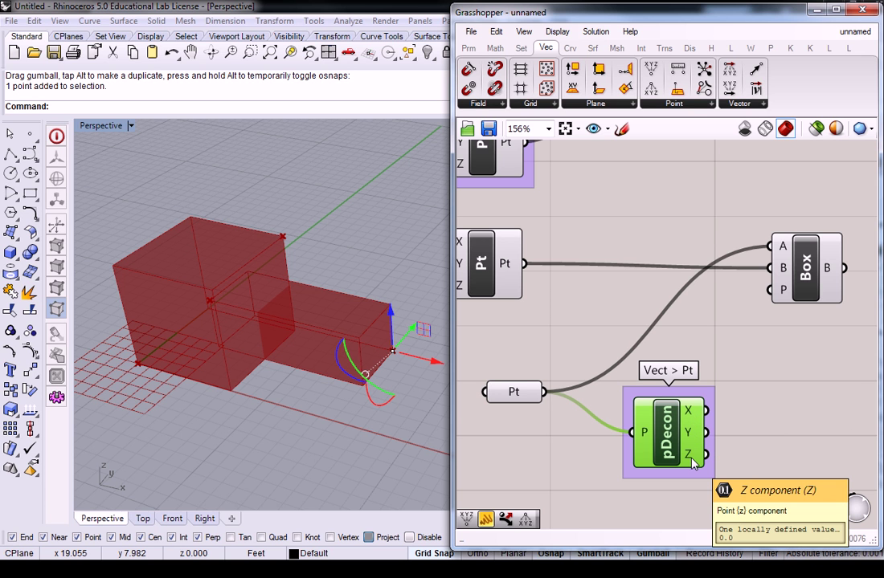
# Step: Move the Point parameter and the Deconstruct component together farther down, clear of the components above
pyautogui.scroll(-3, 692, 463)
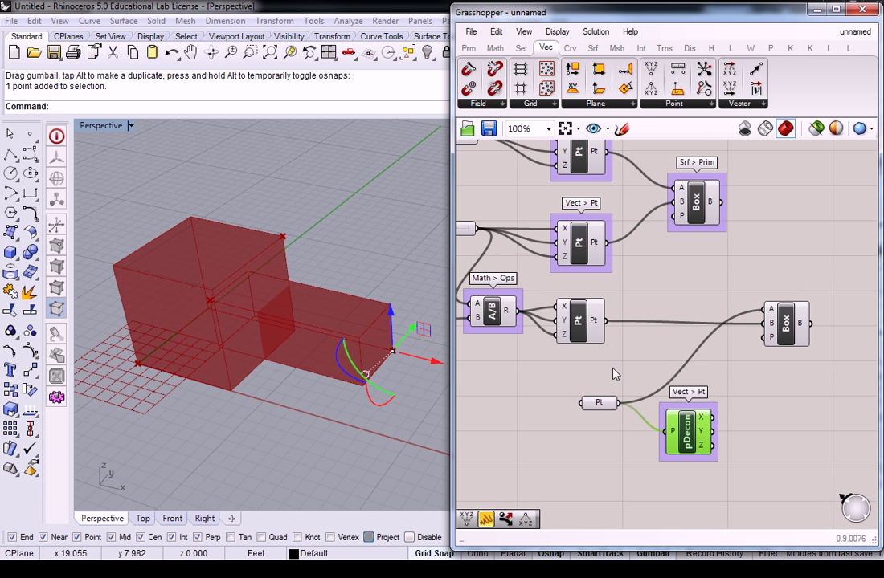
pyautogui.moveTo(622, 377); pyautogui.dragTo(699, 351, button='right')
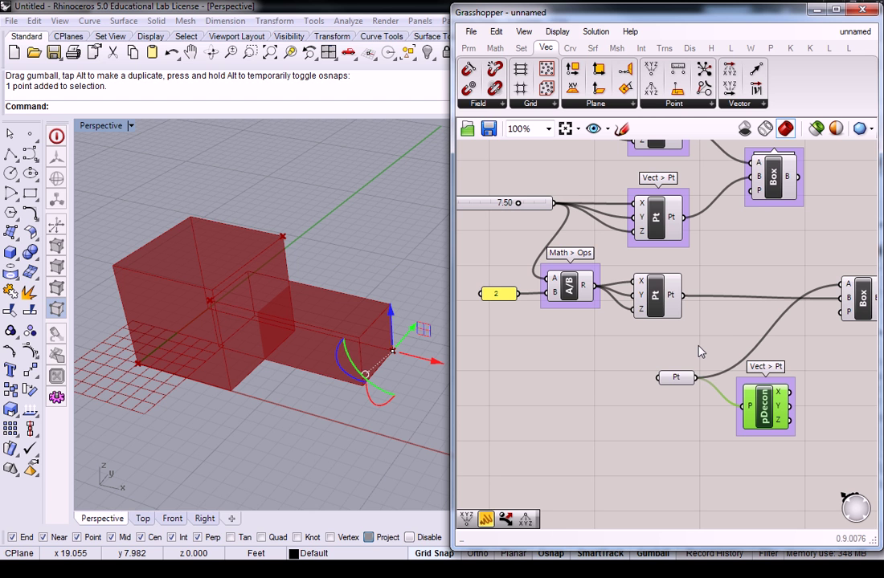
pyautogui.moveTo(676, 302); pyautogui.dragTo(625, 304, button='right')
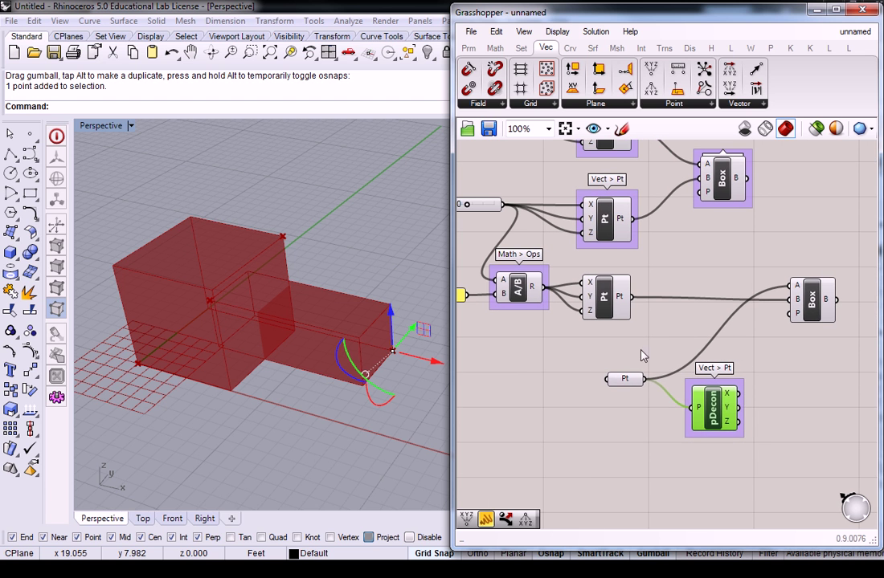
pyautogui.moveTo(595, 349); pyautogui.dragTo(641, 460)
pyautogui.click(562, 355)
pyautogui.moveTo(562, 355); pyautogui.dragTo(643, 354, button='right')
pyautogui.moveTo(616, 287)
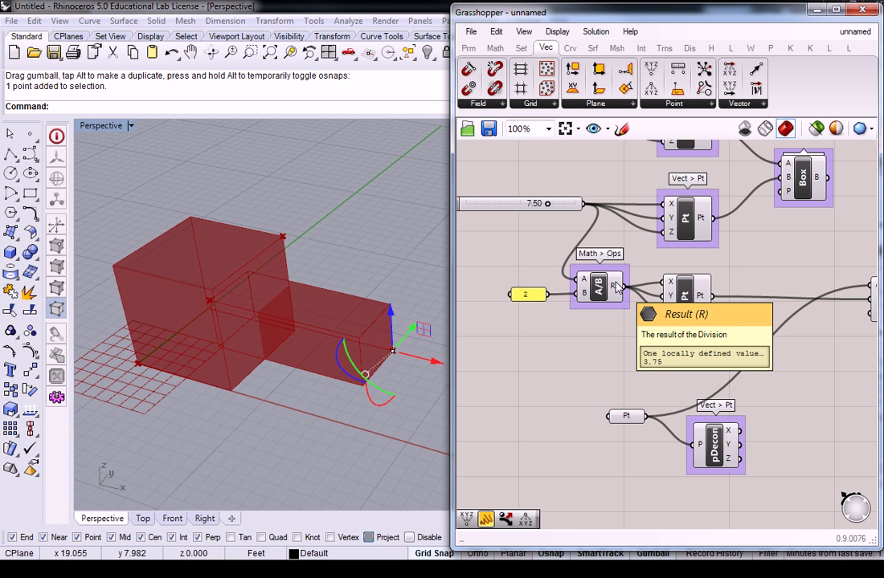
pyautogui.moveTo(730, 435)
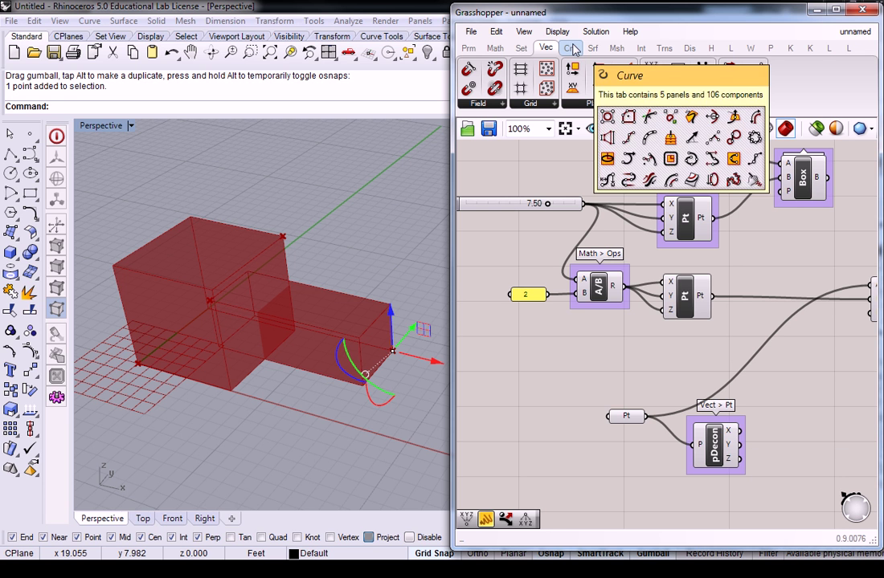
# Step: Add an Addition component from the math operators and place it beneath the lower Construct Point component
pyautogui.click(494, 48)
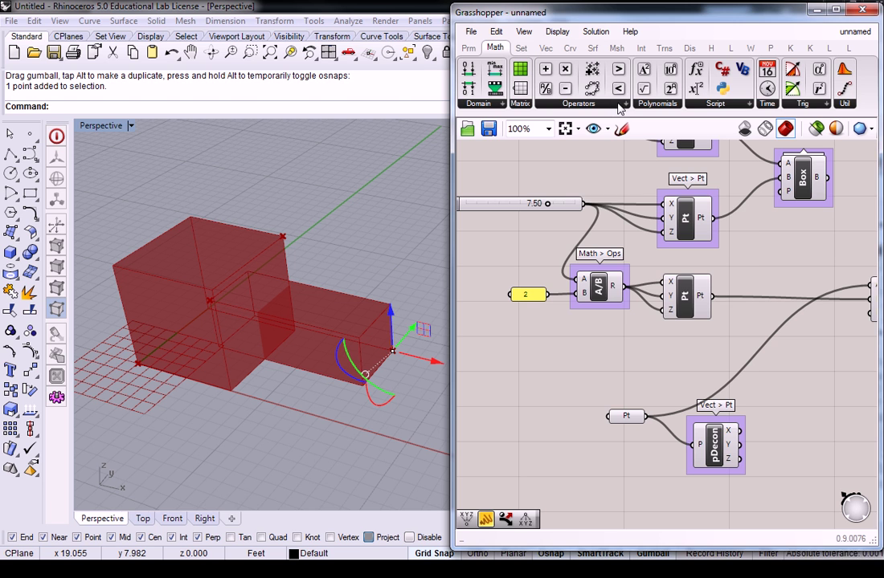
pyautogui.click(619, 105)
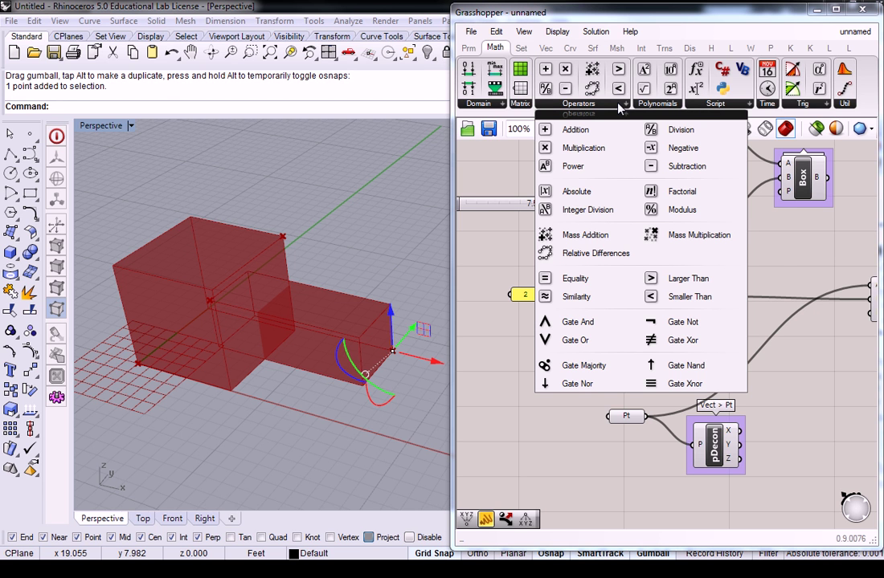
pyautogui.moveTo(544, 130); pyautogui.dragTo(715, 363)
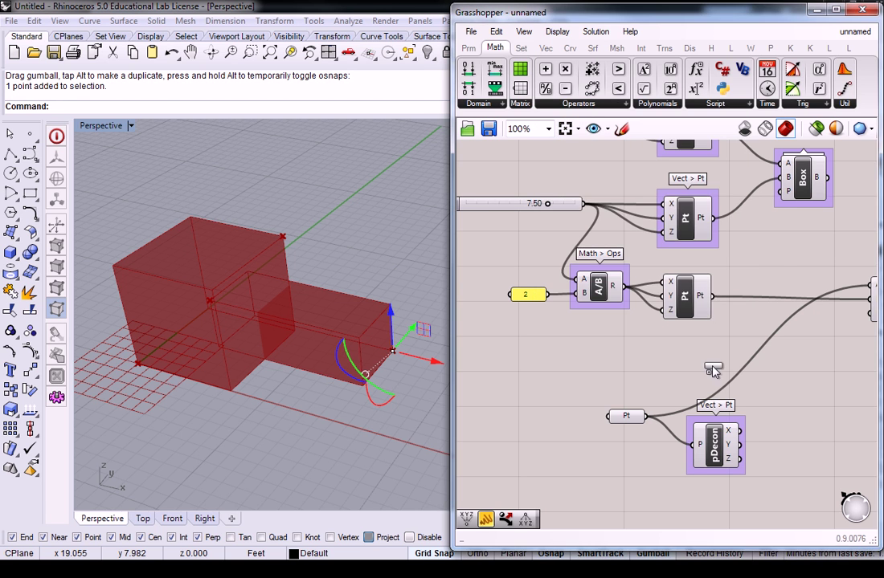
pyautogui.moveTo(715, 363); pyautogui.dragTo(669, 364, button='right')
pyautogui.click(667, 363)
pyautogui.moveTo(667, 363); pyautogui.dragTo(642, 354)
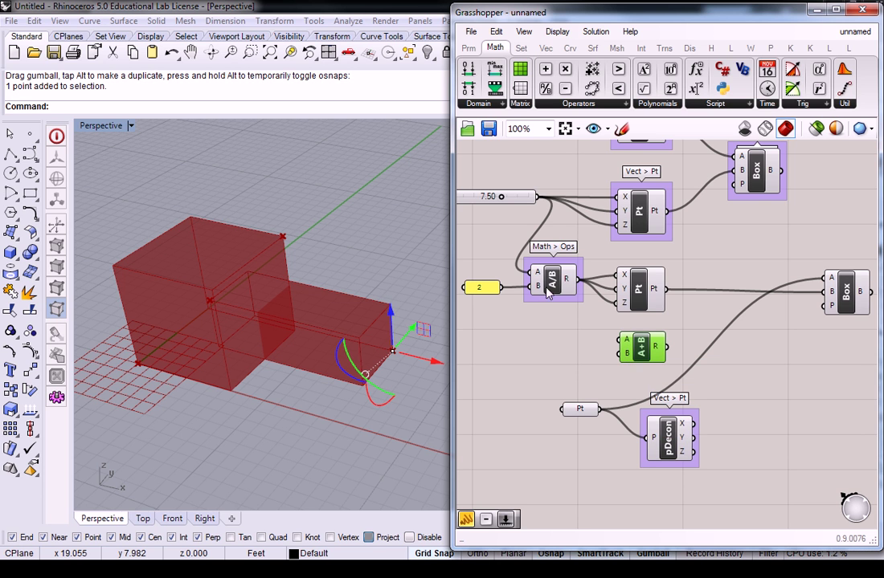
# Step: Connect the Division result to the Addition's A input and the Deconstruct X output to its B input, then shift the Addition clear of them
pyautogui.moveTo(573, 279); pyautogui.dragTo(744, 395)
pyautogui.scroll(3, 732, 432)
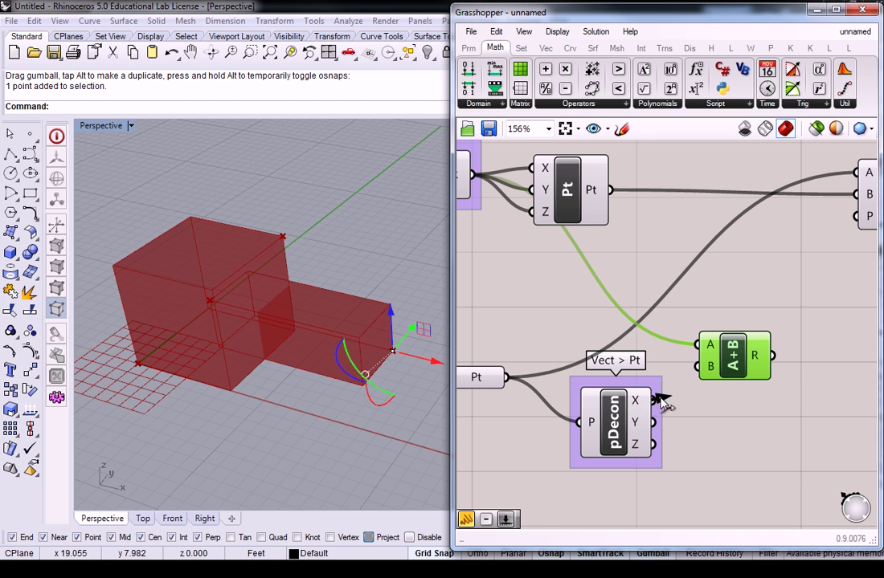
pyautogui.moveTo(655, 401); pyautogui.dragTo(697, 371)
pyautogui.moveTo(713, 388); pyautogui.dragTo(694, 341, button='right')
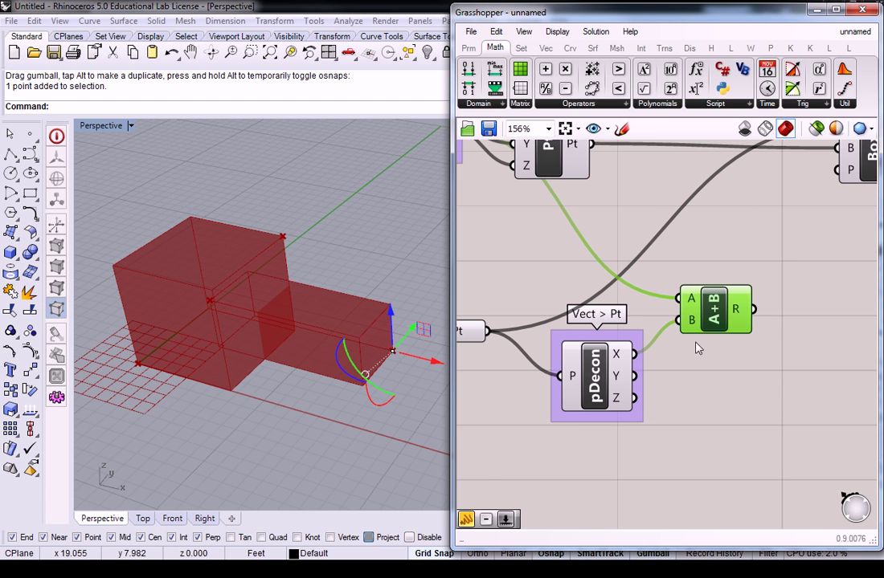
pyautogui.moveTo(707, 323); pyautogui.dragTo(732, 313)
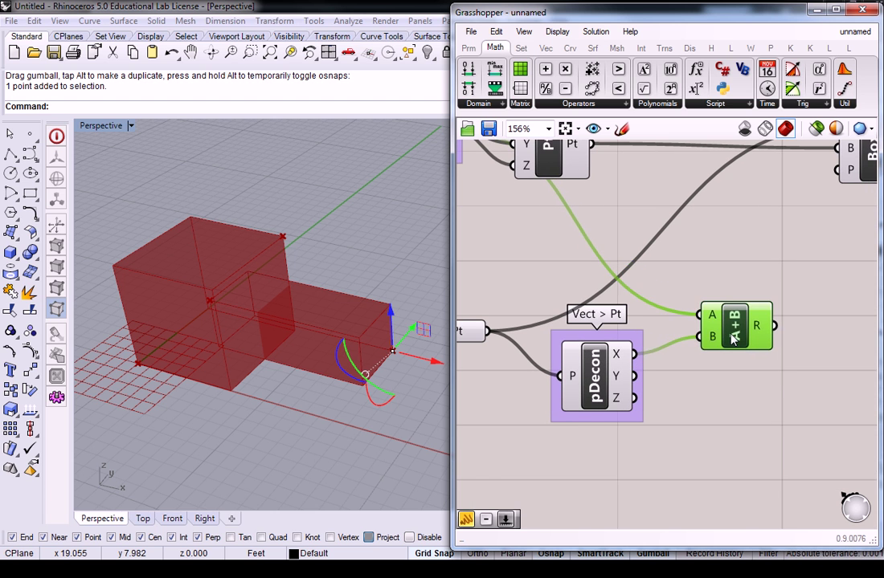
pyautogui.scroll(-3, 707, 315)
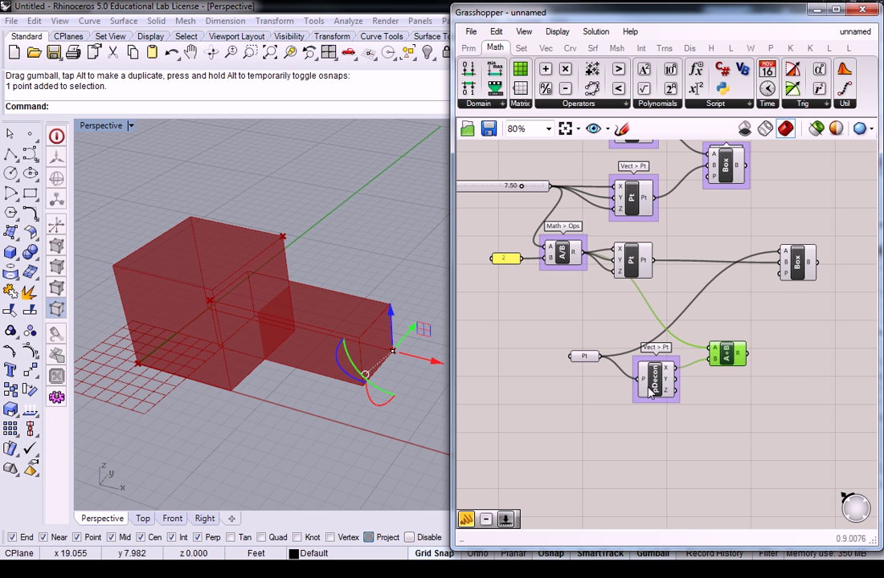
# Step: Move the Deconstruct component away from the Addition and stack two duplicates of the Addition beneath the original
pyautogui.moveTo(655, 379); pyautogui.dragTo(634, 393)
pyautogui.click(727, 359)
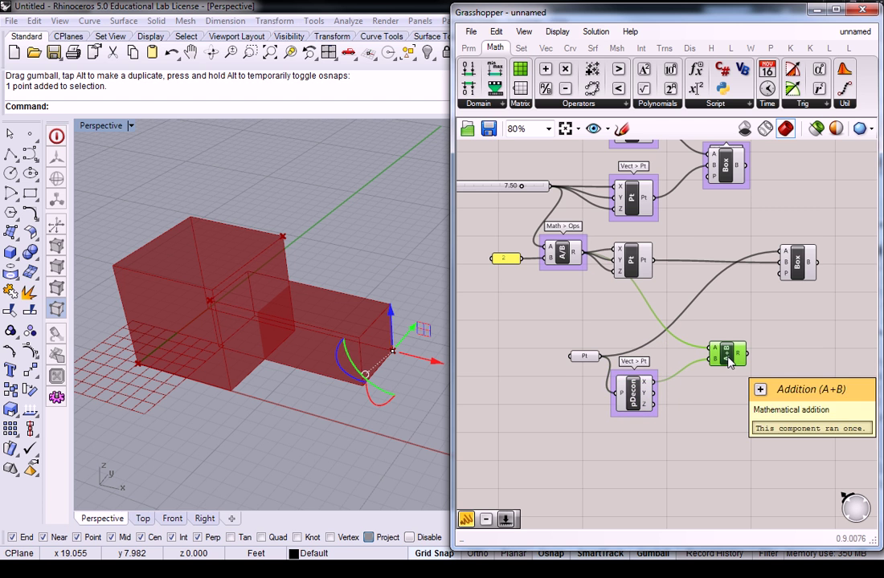
pyautogui.scroll(1, 727, 359)
pyautogui.keyDown('alt'); pyautogui.moveTo(727, 359); pyautogui.dragTo(735, 427); pyautogui.keyUp('alt')
pyautogui.moveTo(784, 415); pyautogui.dragTo(777, 399, button='right')
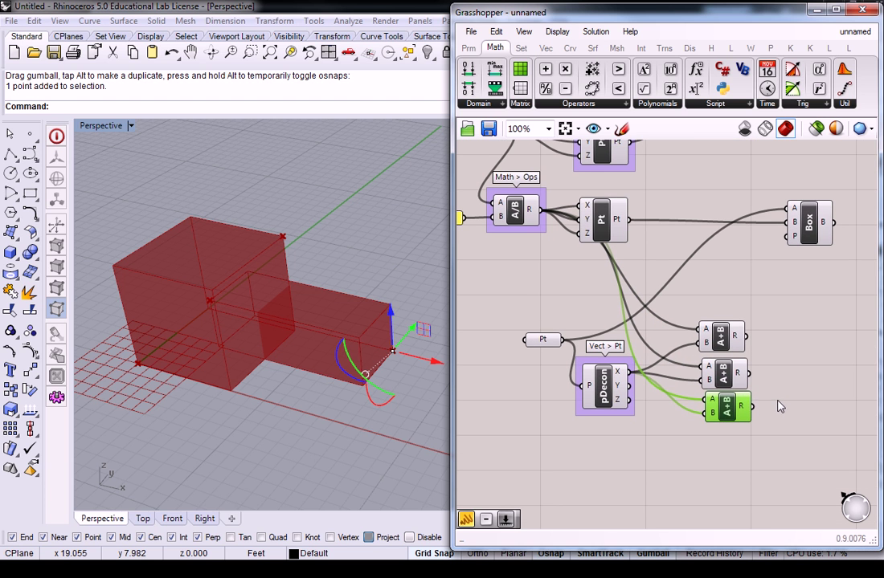
pyautogui.moveTo(728, 410); pyautogui.dragTo(725, 417)
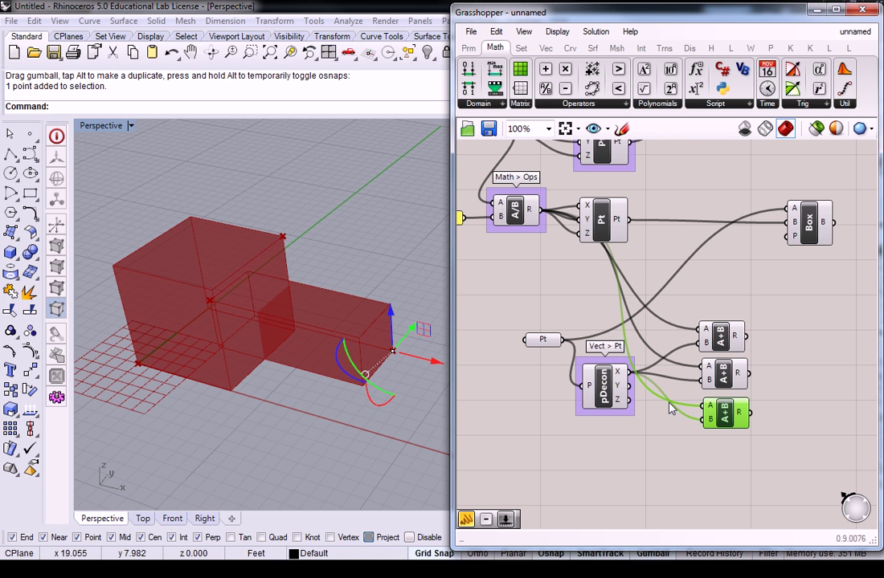
# Step: Connect Deconstruct's Y and Z outputs to the B inputs of the second and third Additions, and move Construct Point clear of the wires
pyautogui.moveTo(630, 387); pyautogui.dragTo(704, 381)
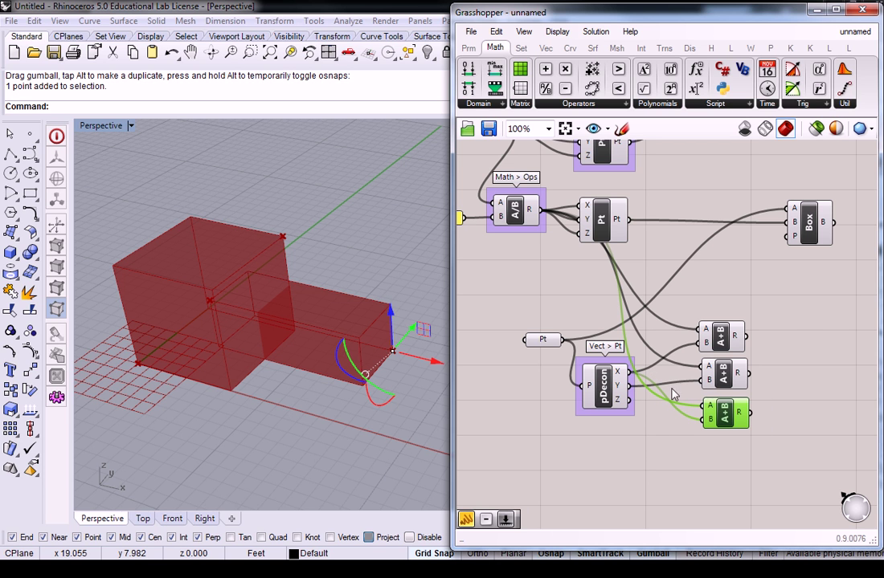
pyautogui.moveTo(632, 404); pyautogui.dragTo(710, 416)
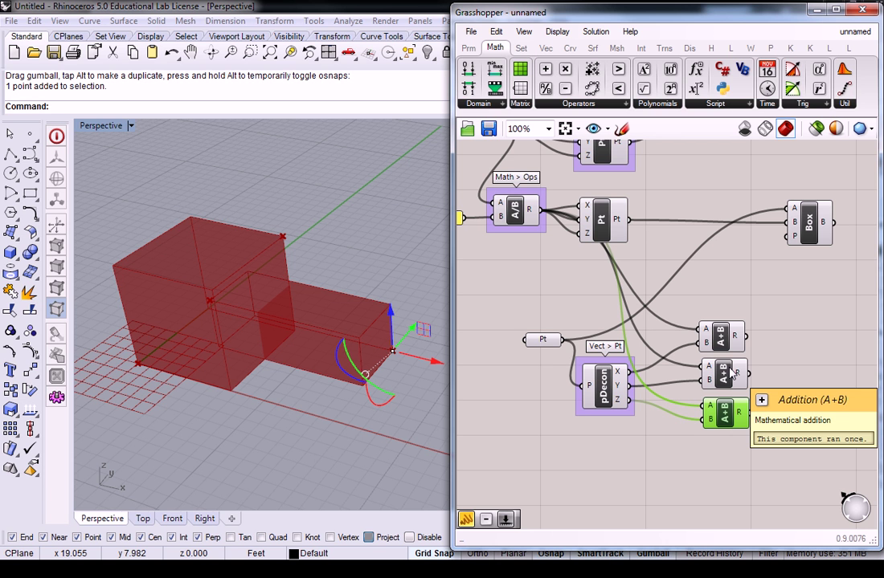
pyautogui.click(721, 339)
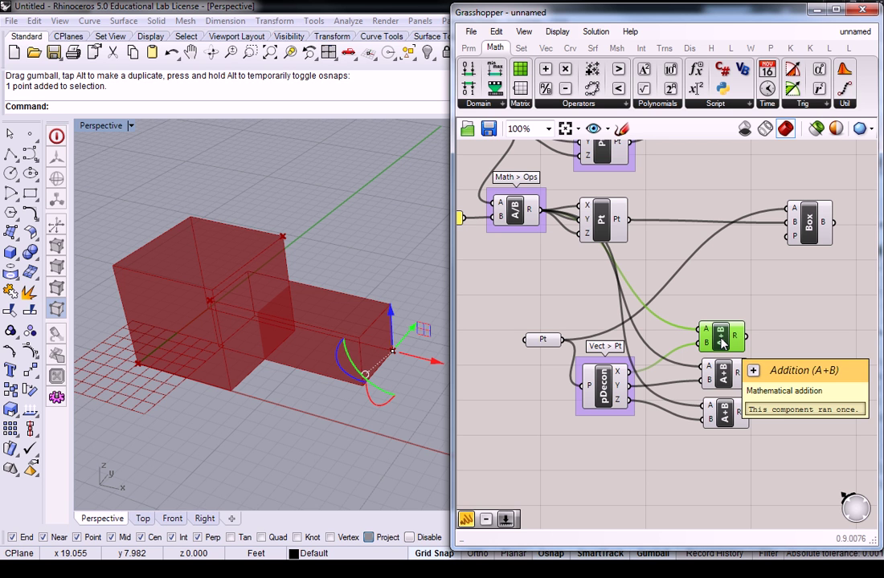
pyautogui.moveTo(607, 228); pyautogui.dragTo(691, 226)
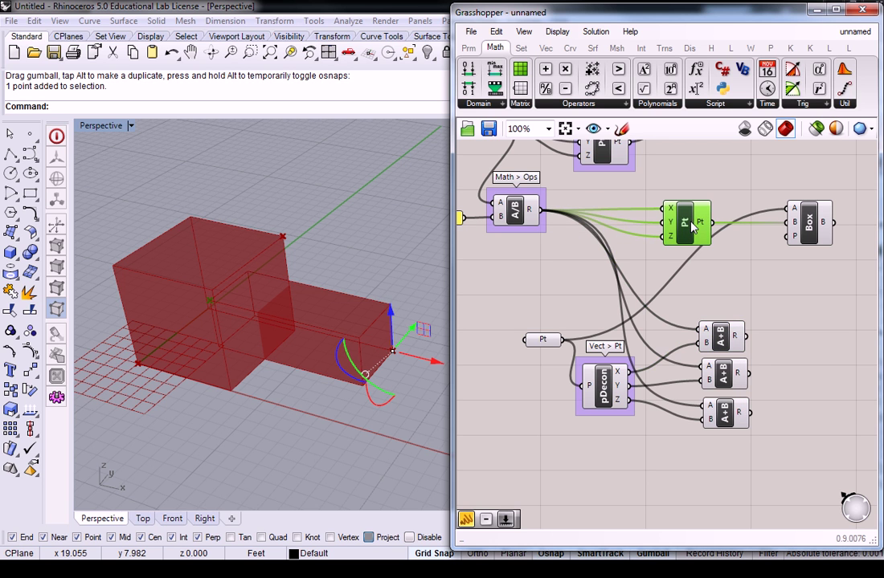
# Step: Inspect the inputs of the three Addition components and the coordinates that the Deconstruct component supplies to them
pyautogui.click(723, 335)
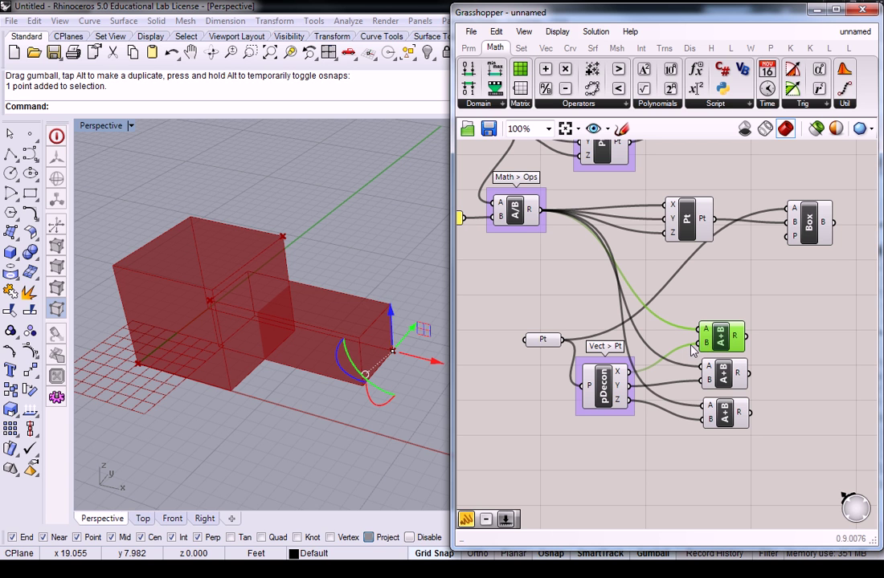
pyautogui.moveTo(624, 377)
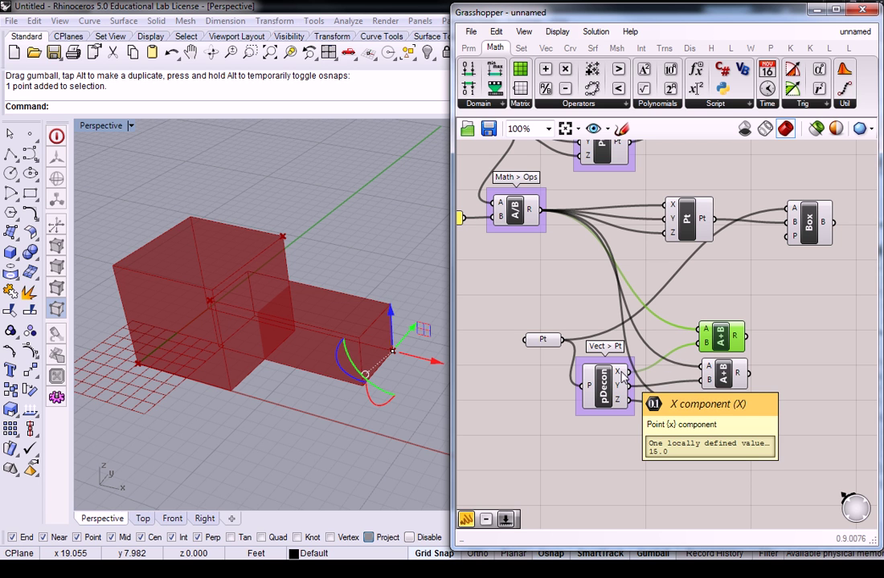
pyautogui.click(722, 376)
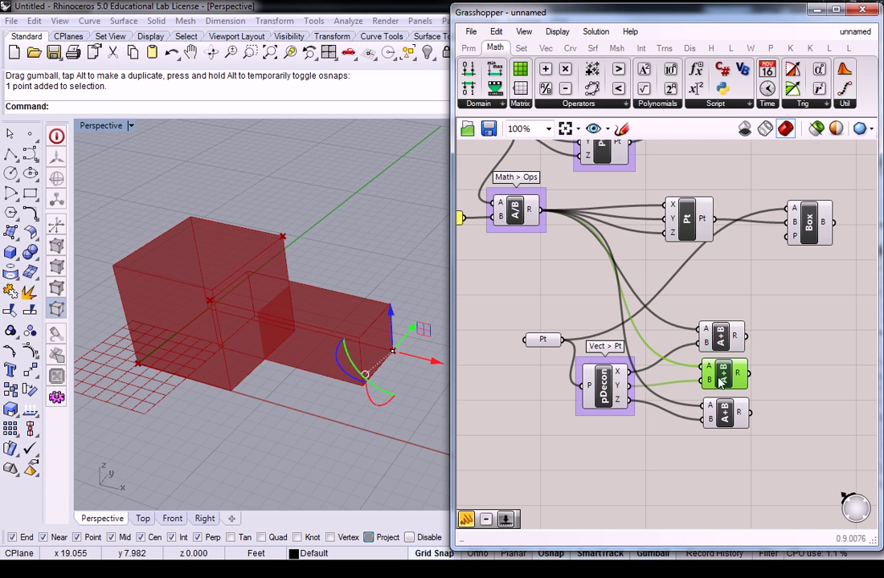
pyautogui.moveTo(711, 388)
pyautogui.moveTo(625, 388)
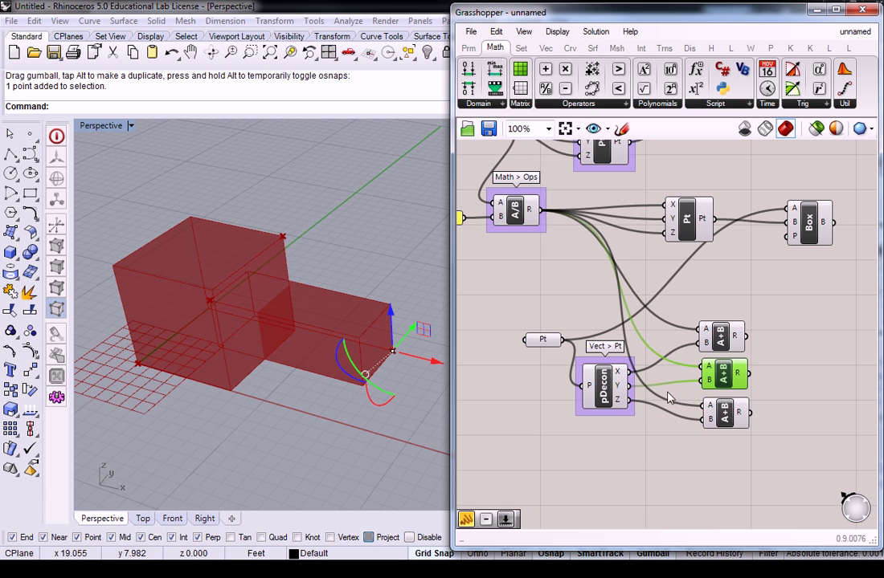
pyautogui.click(715, 417)
pyautogui.moveTo(712, 420)
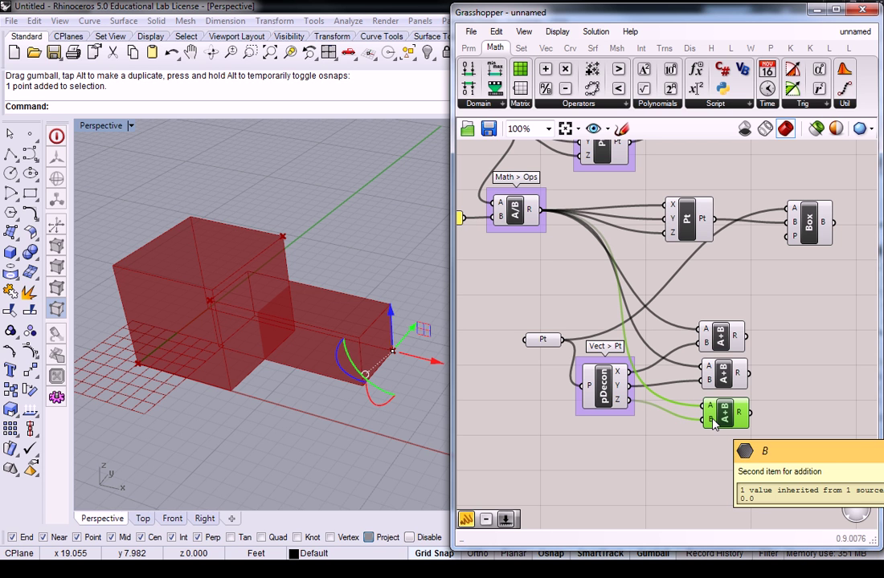
# Step: Move the Point parameter and Deconstruct component farther from the Additions, and place the lower Box further down
pyautogui.moveTo(504, 320); pyautogui.dragTo(577, 403)
pyautogui.click(609, 251)
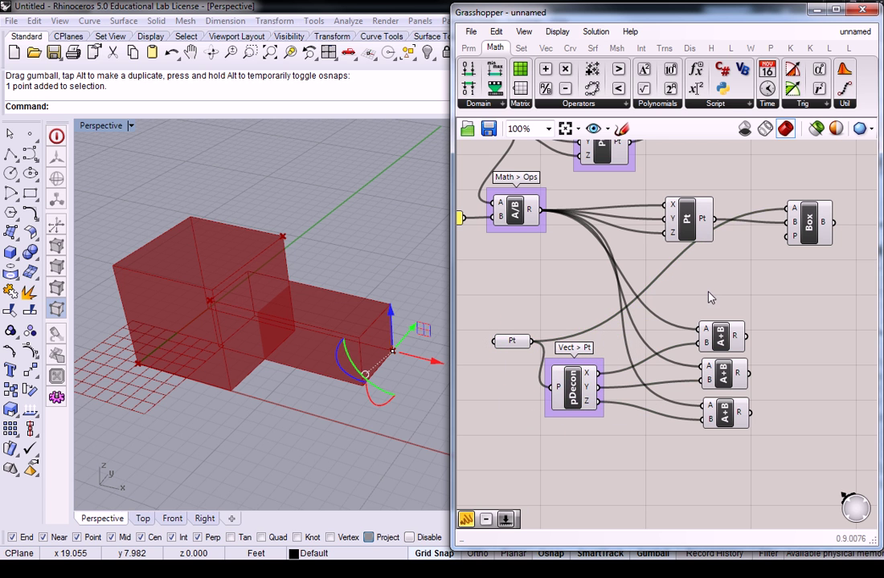
pyautogui.moveTo(809, 236); pyautogui.dragTo(823, 275)
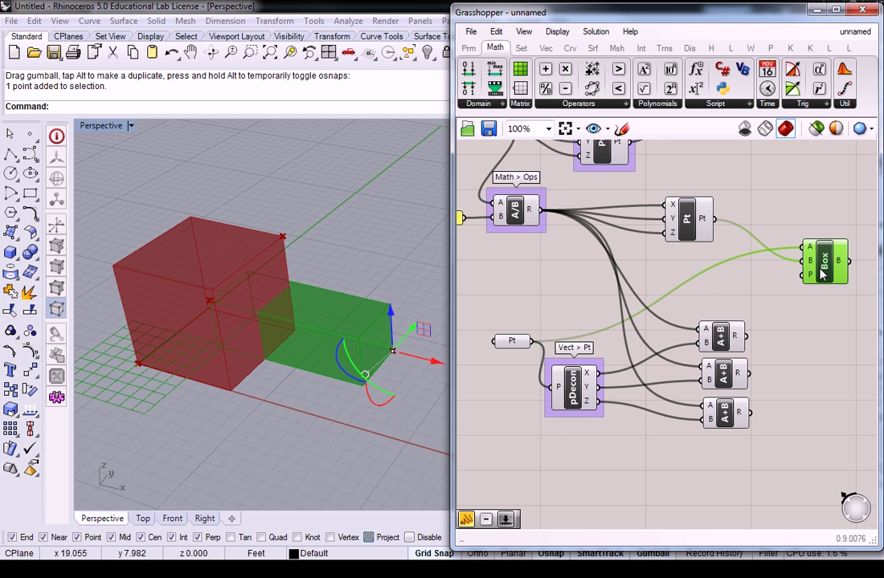
pyautogui.click(809, 304)
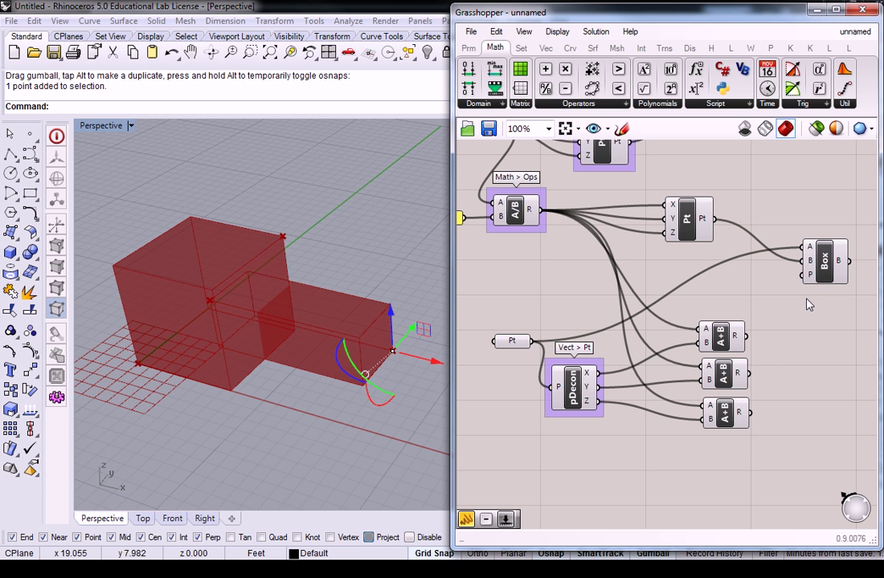
# Step: Place the lower Construct Point component just after the three Additions and move the Box farther out to make room
pyautogui.moveTo(740, 340)
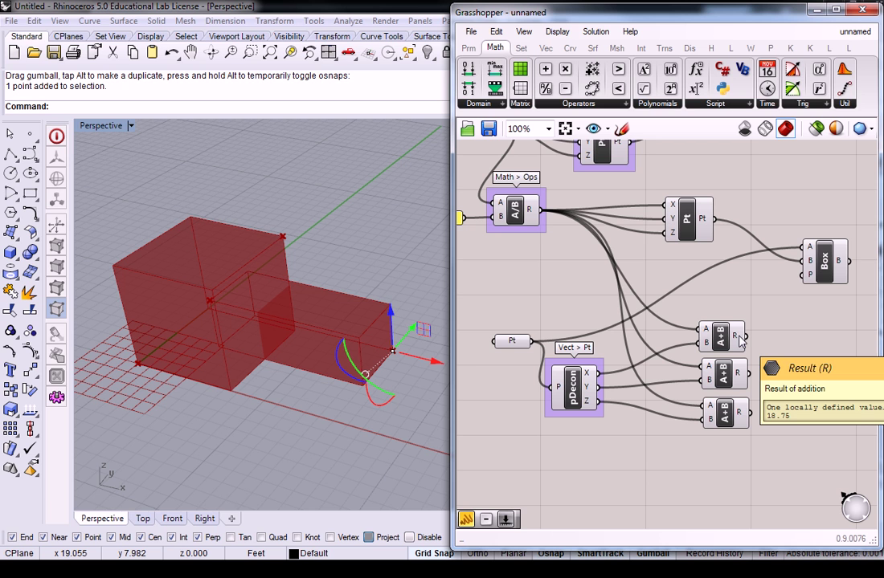
pyautogui.moveTo(671, 202); pyautogui.dragTo(721, 194)
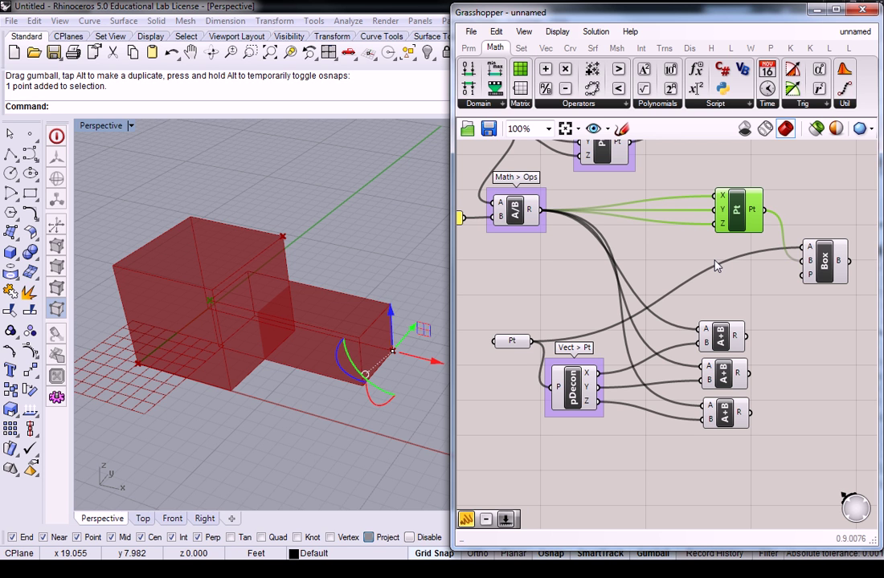
pyautogui.moveTo(717, 267); pyautogui.dragTo(691, 263, button='right')
pyautogui.moveTo(711, 207); pyautogui.dragTo(775, 362)
pyautogui.moveTo(795, 261); pyautogui.dragTo(850, 275)
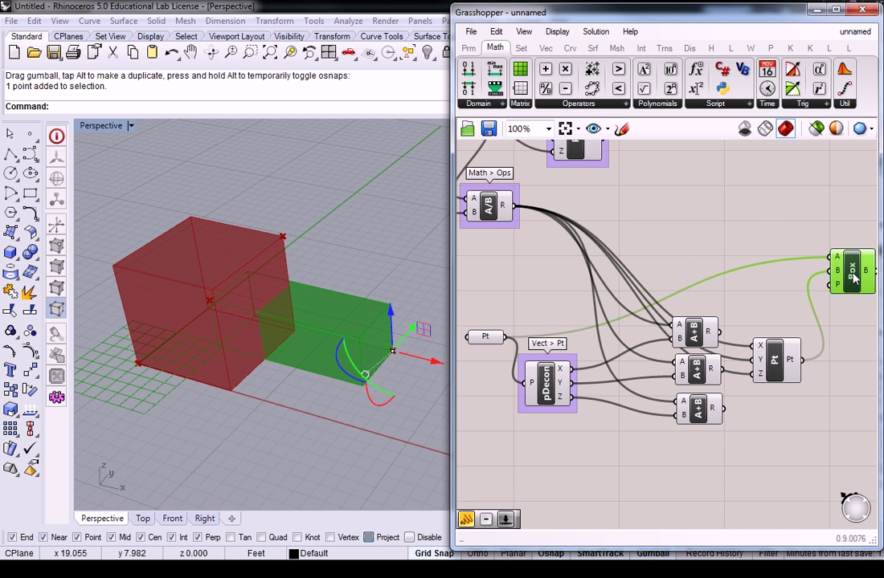
pyautogui.moveTo(782, 304); pyautogui.dragTo(728, 256, button='right')
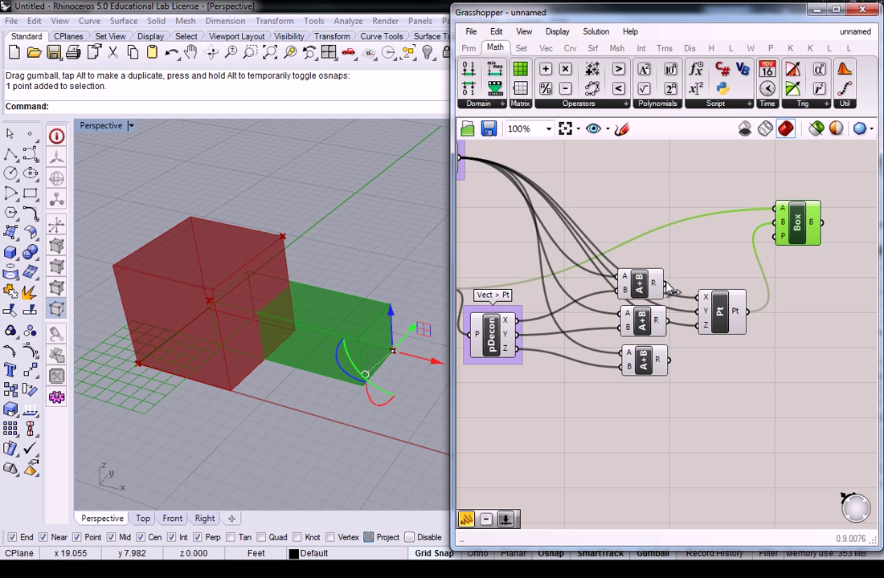
# Step: Connect the three Addition results in order to the X, Y and Z inputs of the Construct Point component
pyautogui.moveTo(666, 284); pyautogui.dragTo(698, 298)
pyautogui.click(697, 264)
pyautogui.moveTo(343, 323); pyautogui.dragTo(353, 233, button='right')
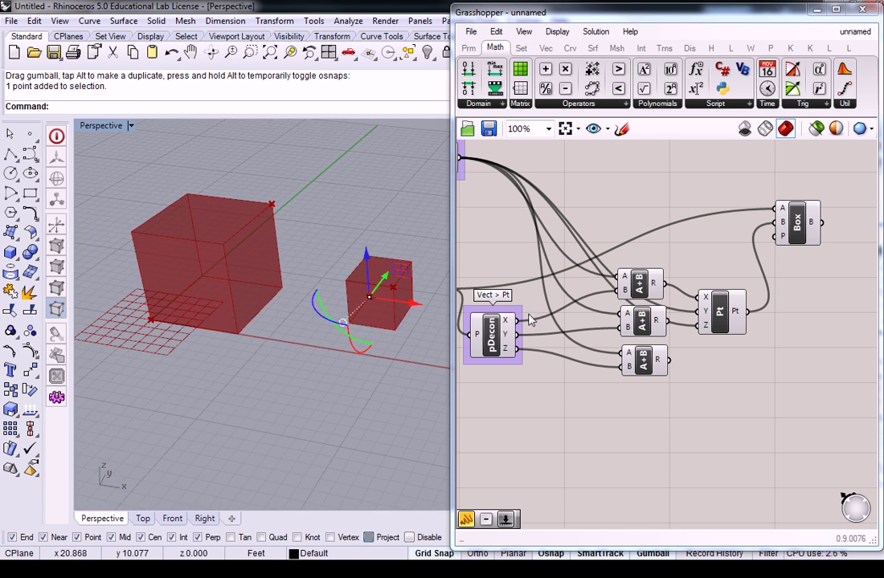
pyautogui.moveTo(666, 321); pyautogui.dragTo(696, 324)
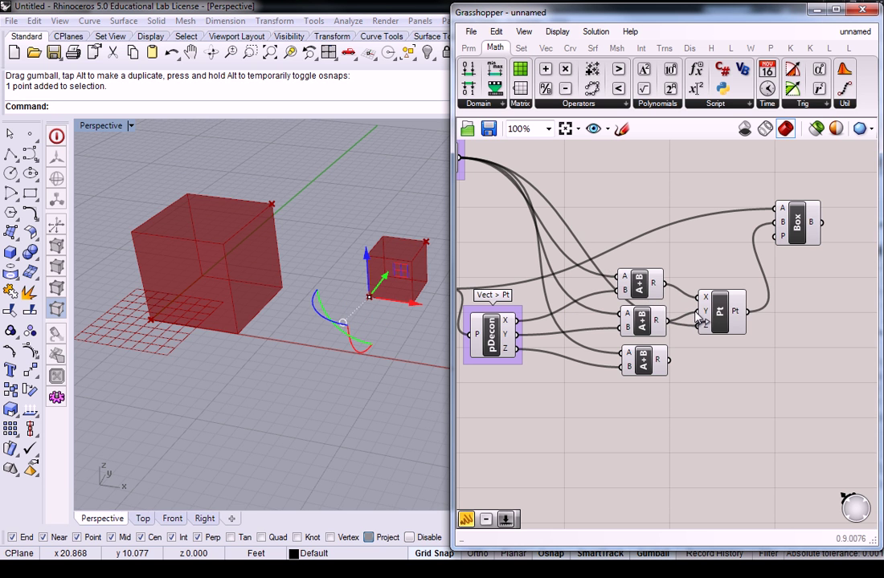
pyautogui.moveTo(670, 363); pyautogui.dragTo(720, 317)
pyautogui.moveTo(328, 261); pyautogui.dragTo(364, 290, button='right')
# Step: Move the Point parameter, Deconstruct, Additions, Construct Point and Box together up closer to the Division component
pyautogui.scroll(-2, 614, 183)
pyautogui.moveTo(686, 233); pyautogui.dragTo(701, 244, button='right')
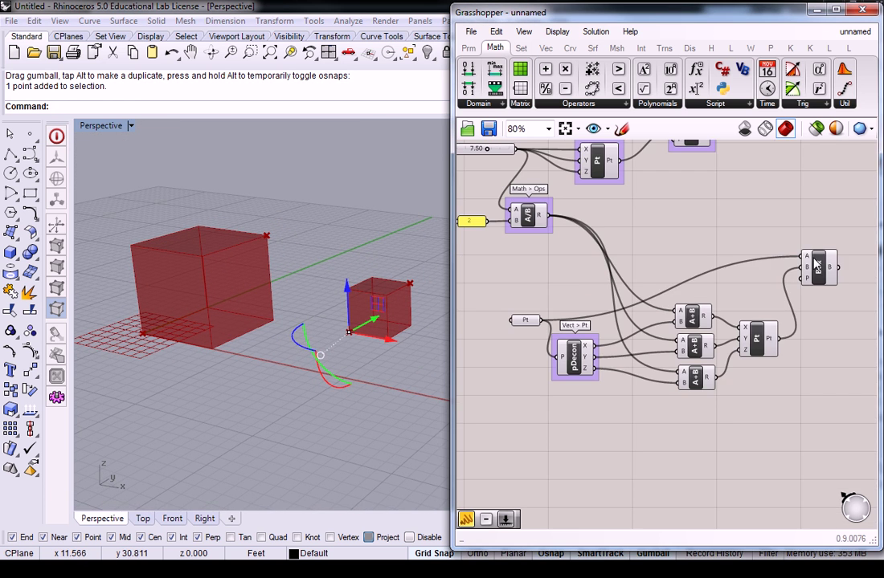
pyautogui.click(823, 275)
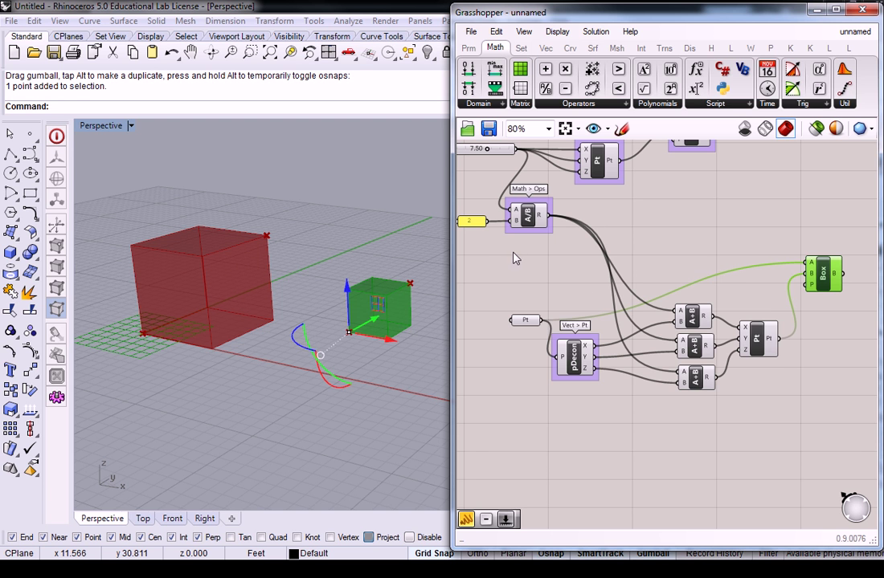
pyautogui.moveTo(504, 247); pyautogui.dragTo(852, 458)
pyautogui.moveTo(697, 384); pyautogui.dragTo(696, 314)
pyautogui.click(651, 203)
pyautogui.moveTo(651, 204); pyautogui.dragTo(685, 301, button='right')
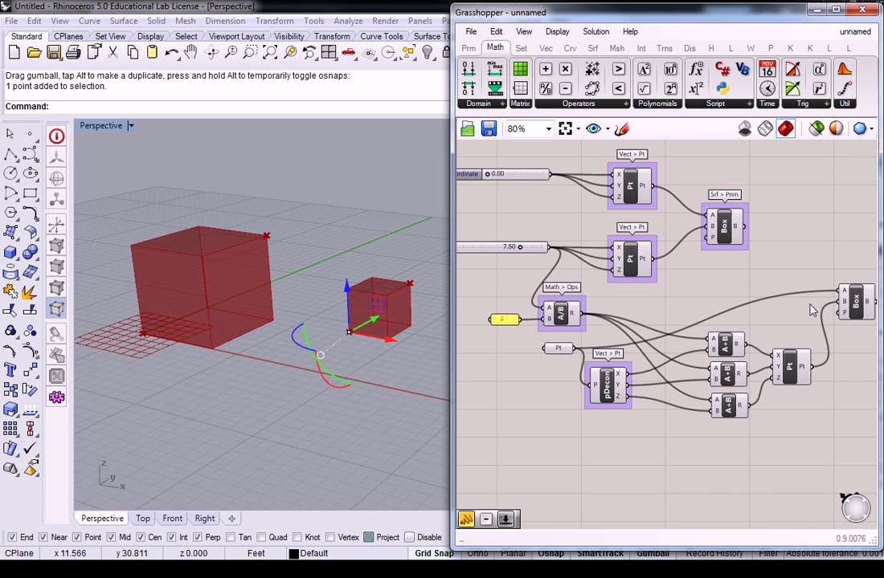
# Step: Tighten the spacing of the Additions, Construct Point and Box, and widen the Grasshopper window slightly
pyautogui.moveTo(854, 304); pyautogui.dragTo(836, 318)
pyautogui.moveTo(791, 370); pyautogui.dragTo(779, 371)
pyautogui.moveTo(677, 292); pyautogui.dragTo(861, 422)
pyautogui.moveTo(782, 383); pyautogui.dragTo(758, 373)
pyautogui.click(687, 275)
pyautogui.moveTo(682, 275); pyautogui.dragTo(708, 294, button='right')
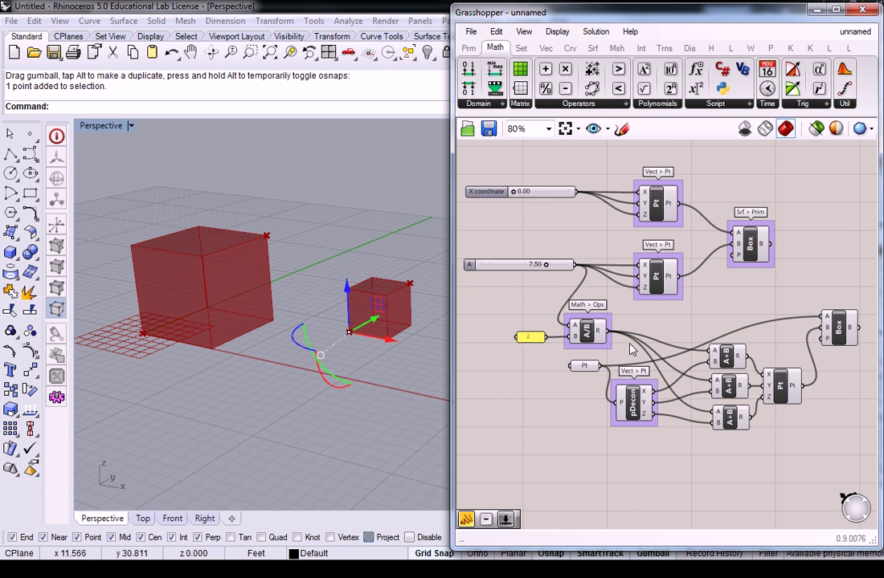
pyautogui.keyDown('shift'); pyautogui.moveTo(390, 307); pyautogui.dragTo(371, 325, button='right'); pyautogui.keyUp('shift')
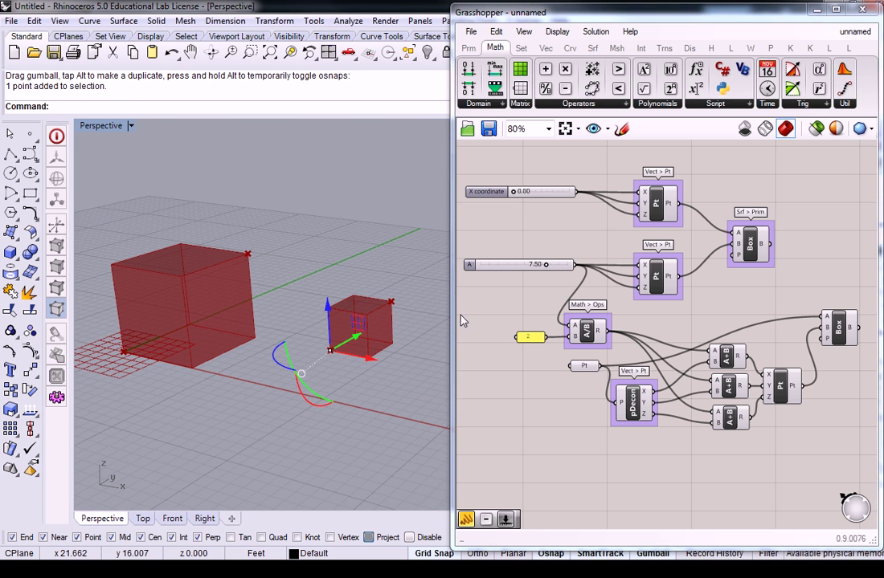
pyautogui.moveTo(451, 325); pyautogui.dragTo(434, 321)
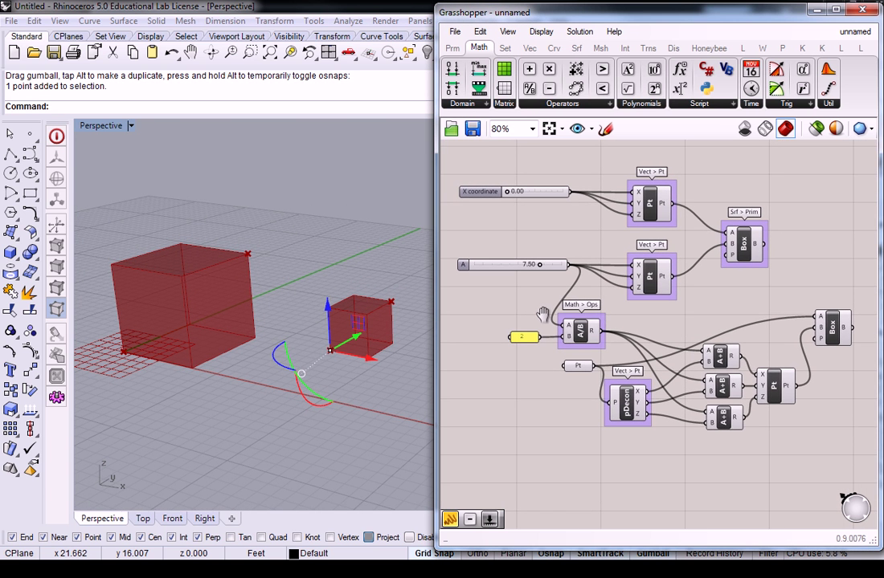
# Step: Raise slider A to 8.23 to enlarge both cubes together
pyautogui.click(776, 386)
pyautogui.click(758, 292)
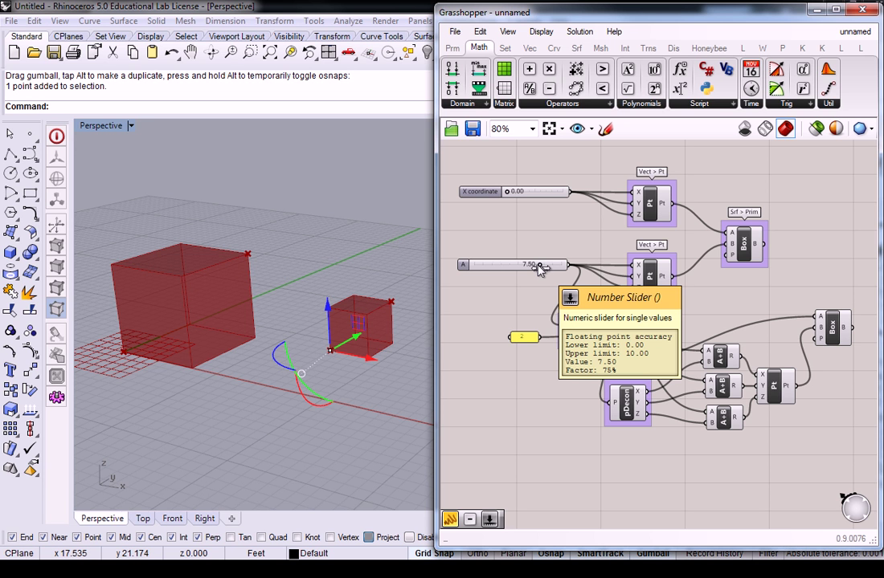
pyautogui.moveTo(540, 268)
pyautogui.mouseDown()
pyautogui.moveTo(511, 270)
pyautogui.moveTo(556, 267)
pyautogui.moveTo(514, 275)
pyautogui.moveTo(577, 277)
pyautogui.moveTo(511, 280)
pyautogui.moveTo(548, 282)
pyautogui.moveTo(542, 283)
pyautogui.mouseUp()
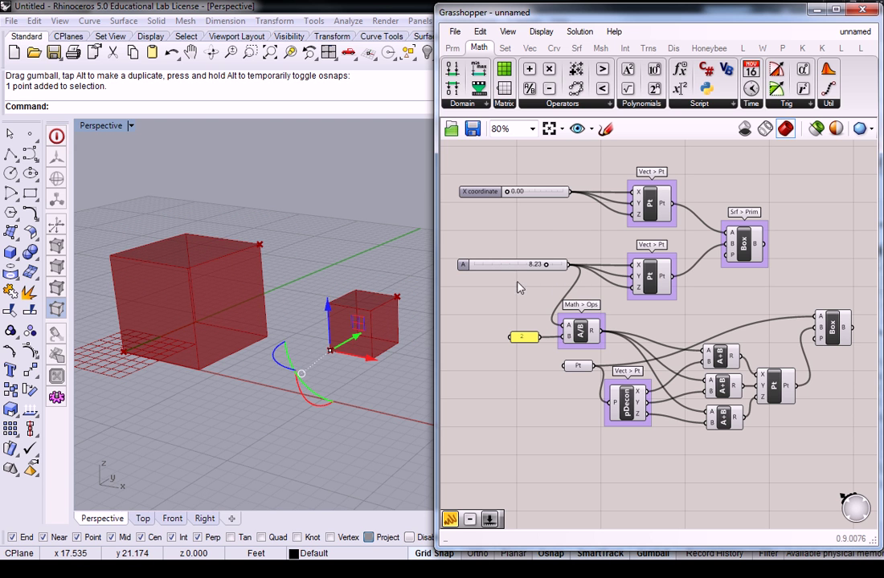
# Step: Move the referenced point in Rhino to a spot high behind the large cube, and lower slider A to 7.91
pyautogui.moveTo(310, 339); pyautogui.dragTo(372, 378)
pyautogui.moveTo(352, 339); pyautogui.dragTo(417, 303)
pyautogui.scroll(-10, 326, 330)
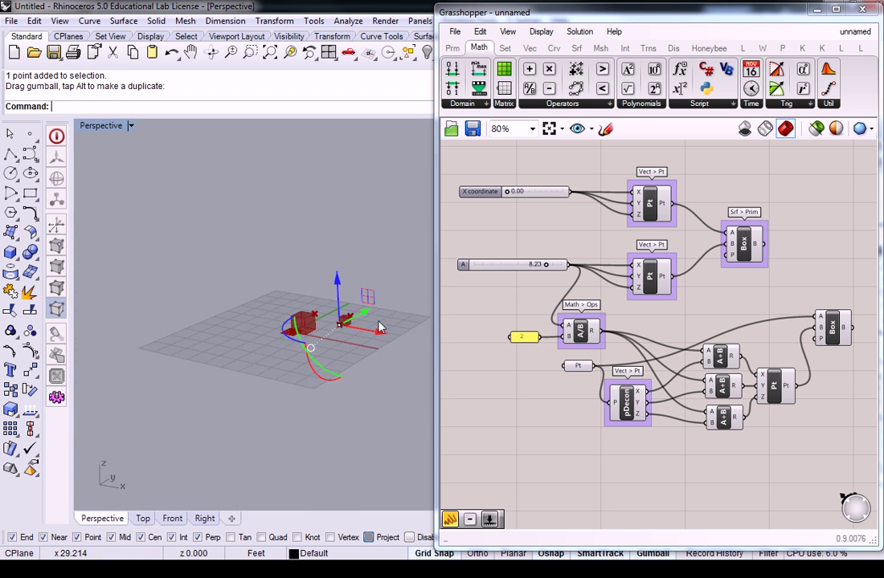
pyautogui.scroll(10, 361, 329)
pyautogui.moveTo(226, 273); pyautogui.dragTo(213, 188)
pyautogui.scroll(-10, 220, 305)
pyautogui.scroll(10, 175, 292)
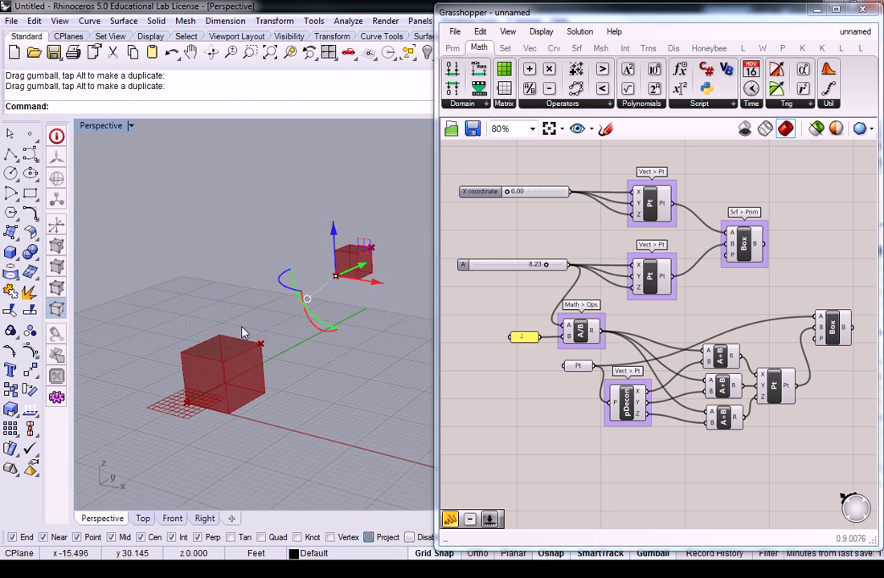
pyautogui.scroll(1, 203, 319)
pyautogui.moveTo(549, 266)
pyautogui.mouseDown()
pyautogui.moveTo(468, 265)
pyautogui.moveTo(538, 276)
pyautogui.mouseUp()
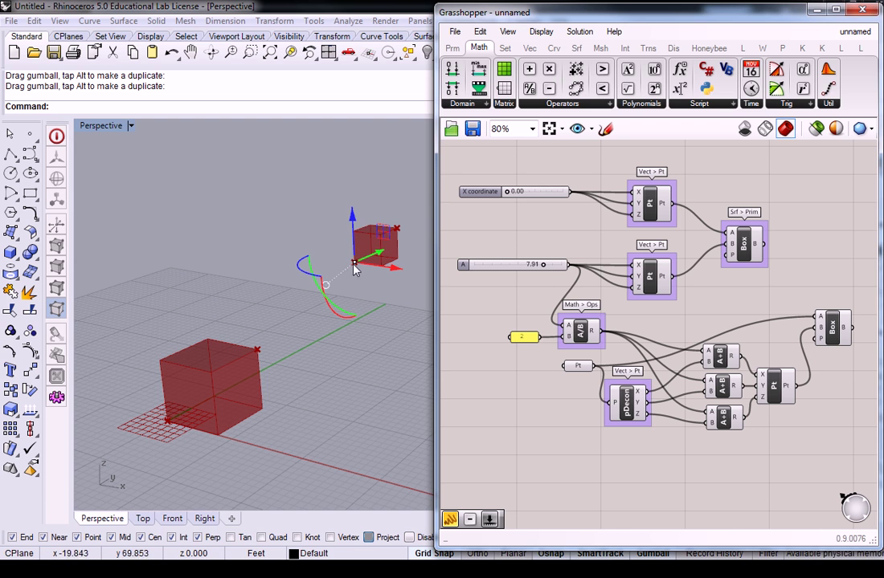
# Step: Move the referenced point down close beside the large cube, deselect it, and set slider A to 8.23
pyautogui.moveTo(354, 222); pyautogui.dragTo(330, 379)
pyautogui.click(264, 336)
pyautogui.click(508, 378)
pyautogui.moveTo(544, 264)
pyautogui.mouseDown()
pyautogui.moveTo(497, 273)
pyautogui.moveTo(546, 275)
pyautogui.mouseUp()
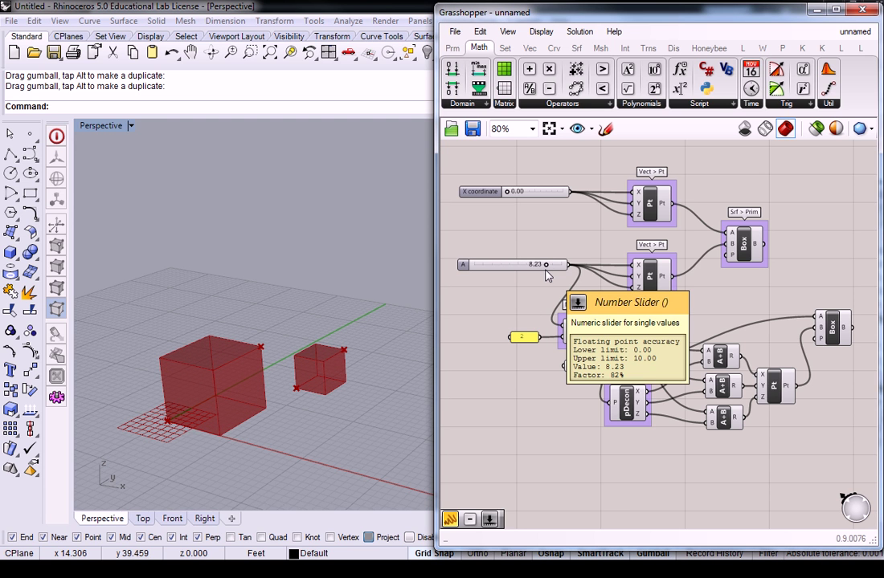